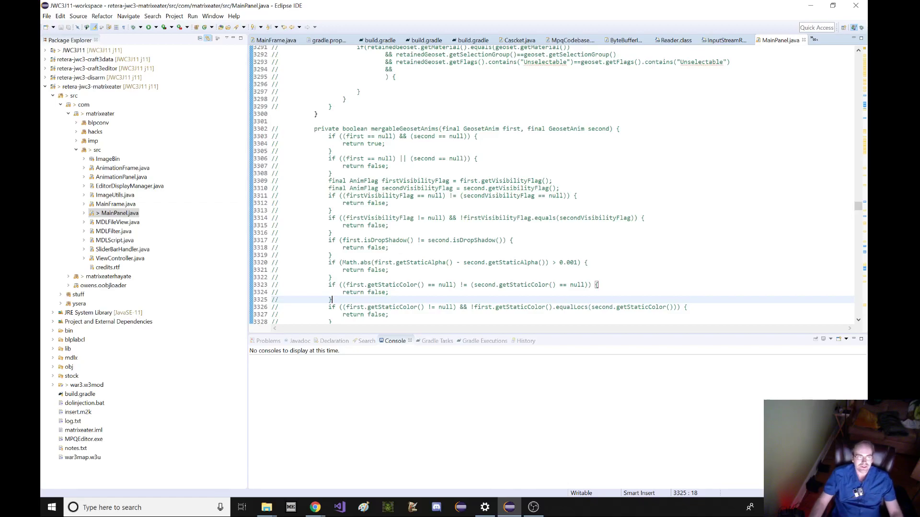
Step: Check the forum thread in the browser, then return to line 3311 of the Java code
left_click(477, 158)
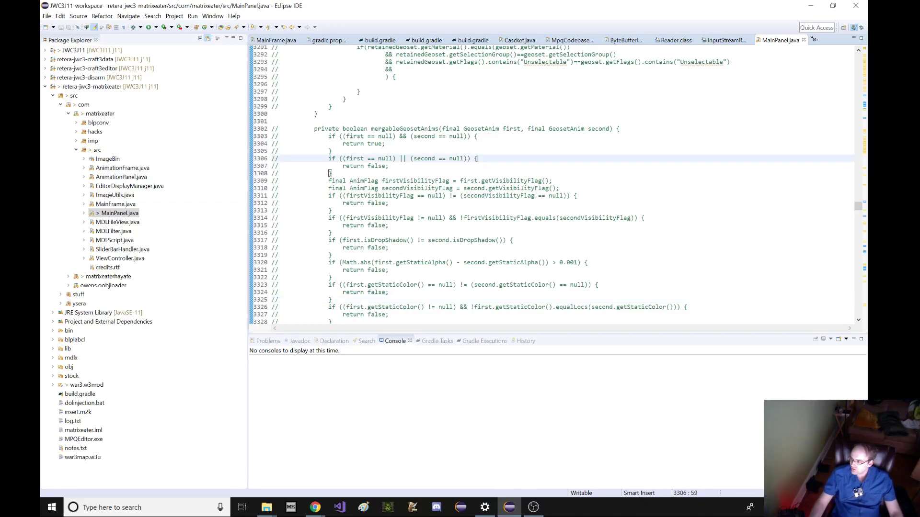
key("alt+Tab")
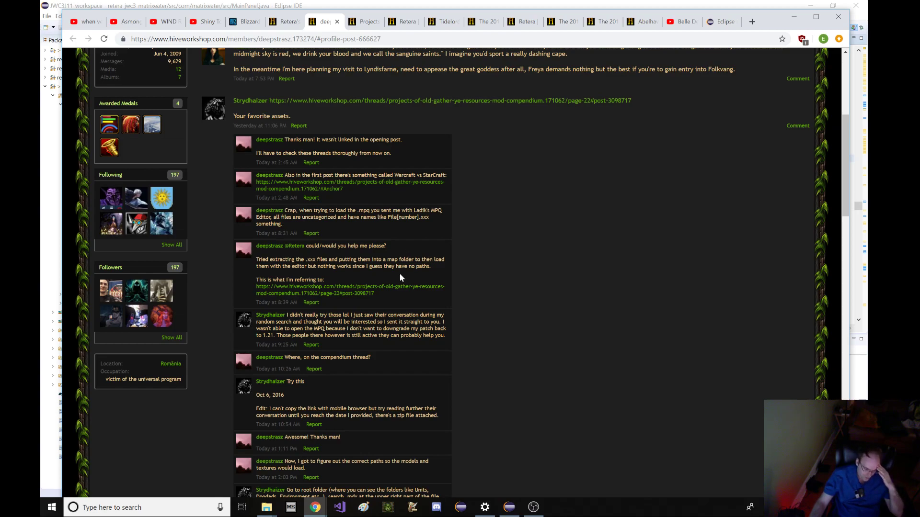
key("alt+Tab")
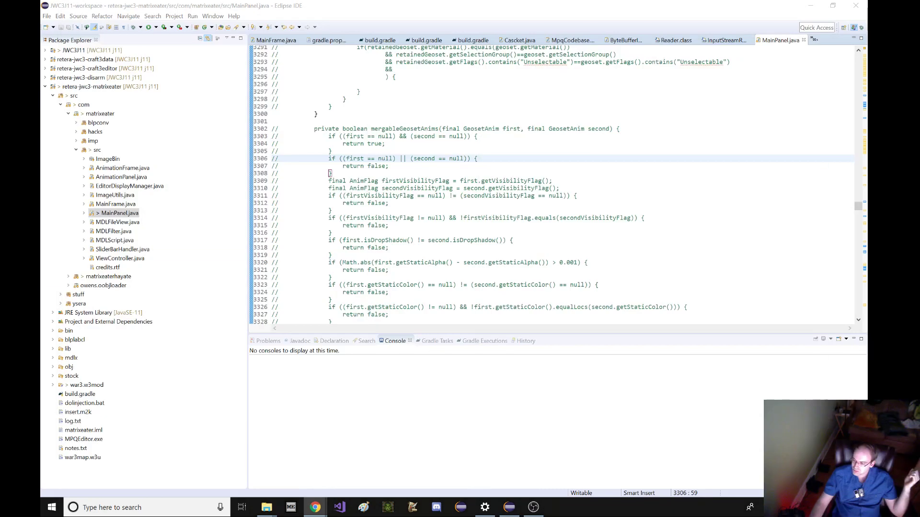
left_click(300, 196)
Step: Launch the RetEraStudio configuration and maximize the Retera Model Studio window
left_click(156, 28)
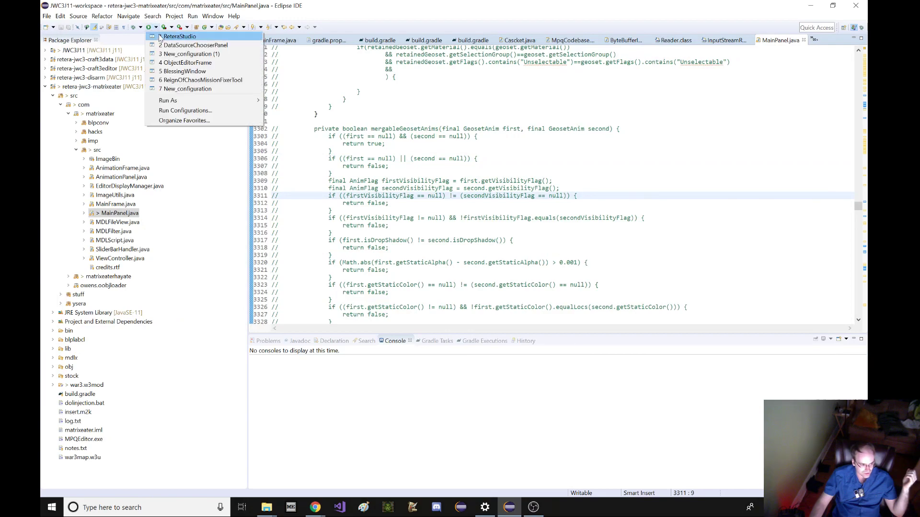
left_click(172, 35)
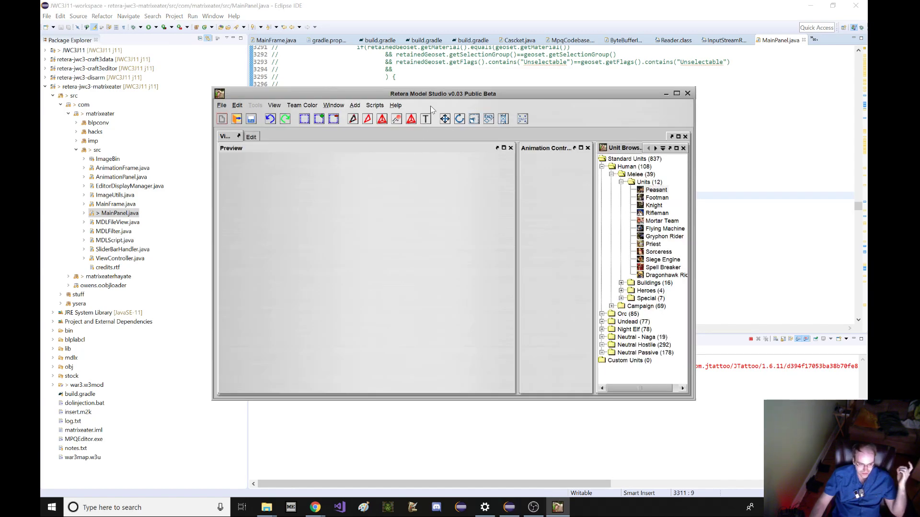
double_click(433, 94)
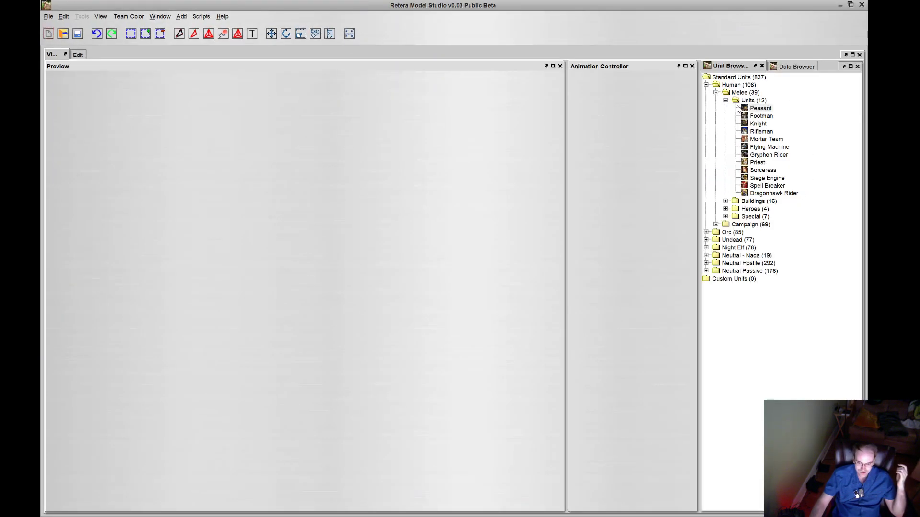
left_click(159, 16)
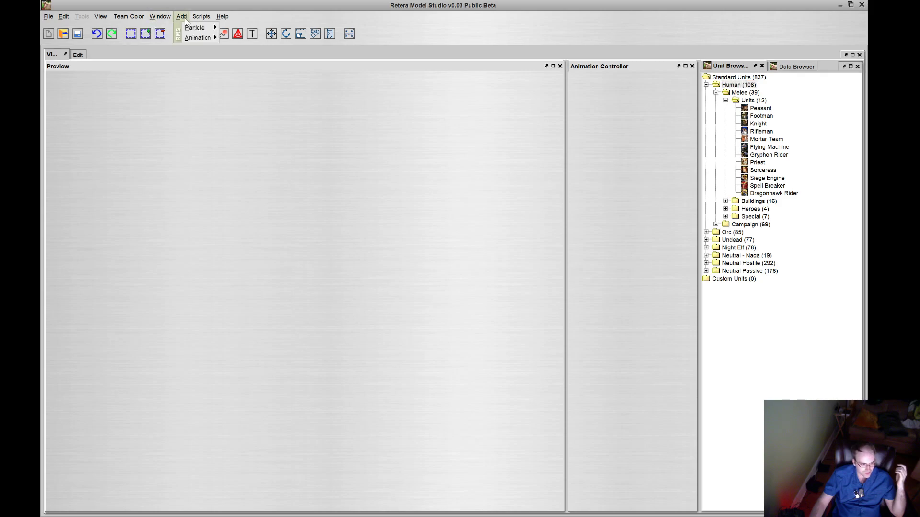
Step: In Preferences > Warcraft Data, review the CASC, war3.w3mod, deprecated and enus source entries
mouse_move(175, 46)
left_click(235, 56)
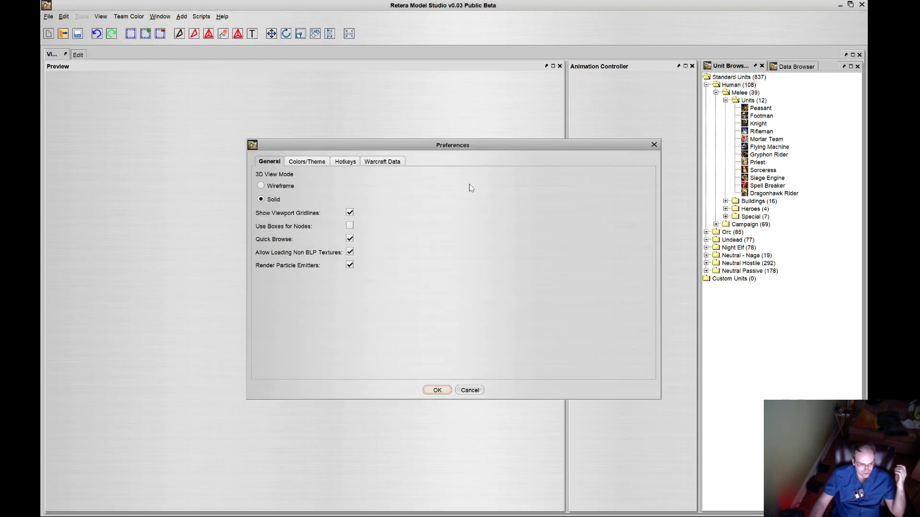
left_click(389, 161)
left_click(339, 177)
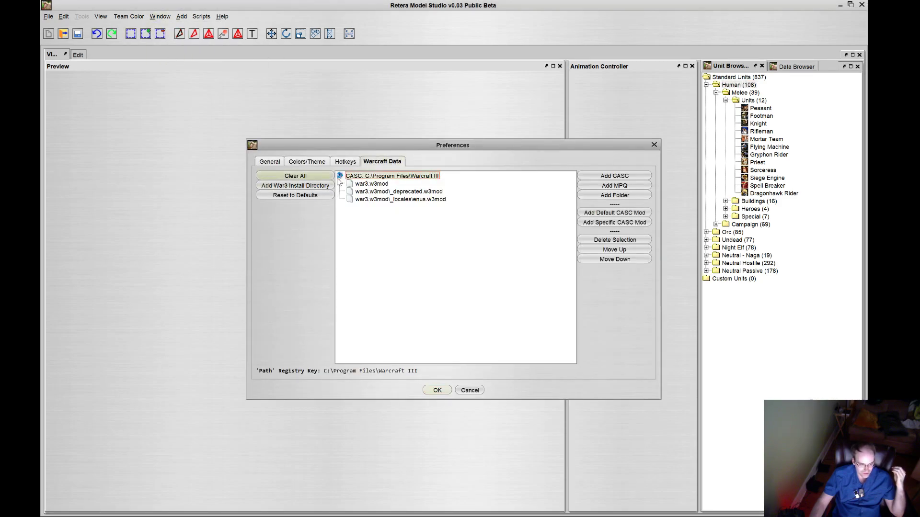
left_click(376, 186)
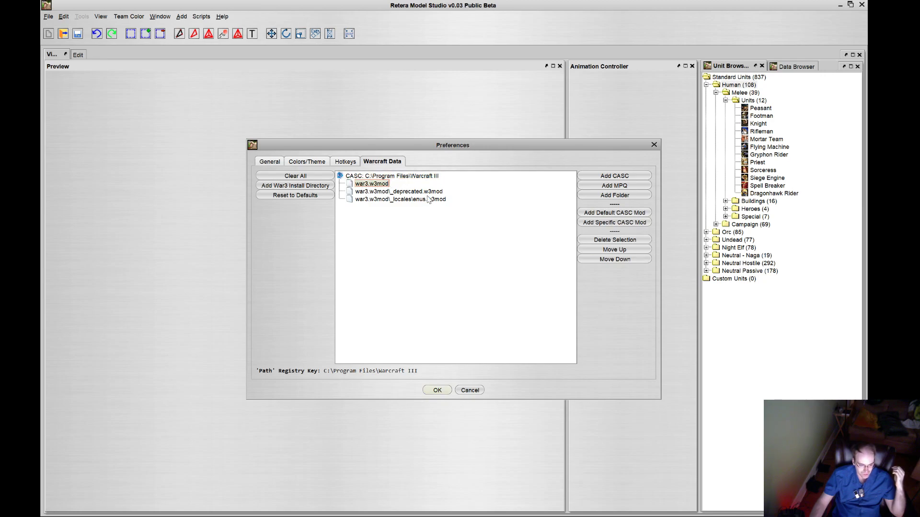
key("Down")
left_click(399, 200)
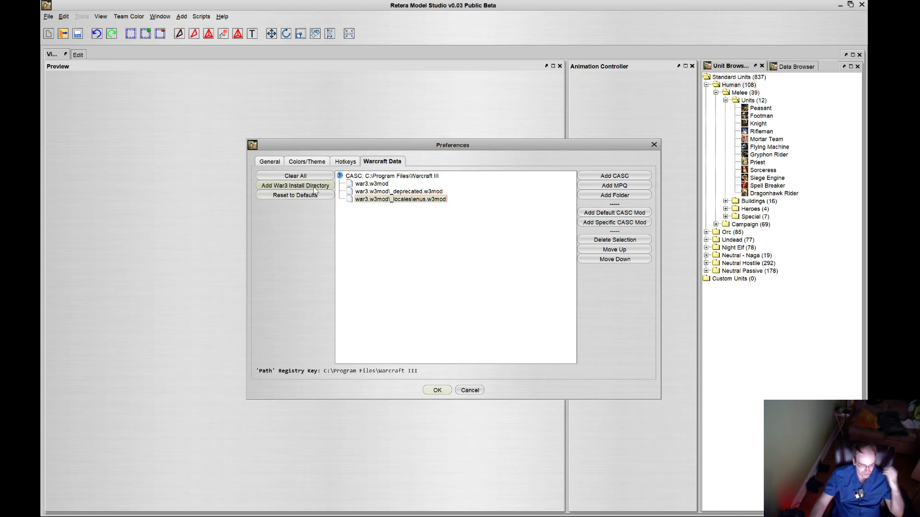
Step: Add Revolution.mpq and Sound.mpq from Warcraft III Project Revolution\PRSCMOD as MPQ sources
left_click(593, 191)
left_click(430, 208)
scroll(400, 254, "up", 1)
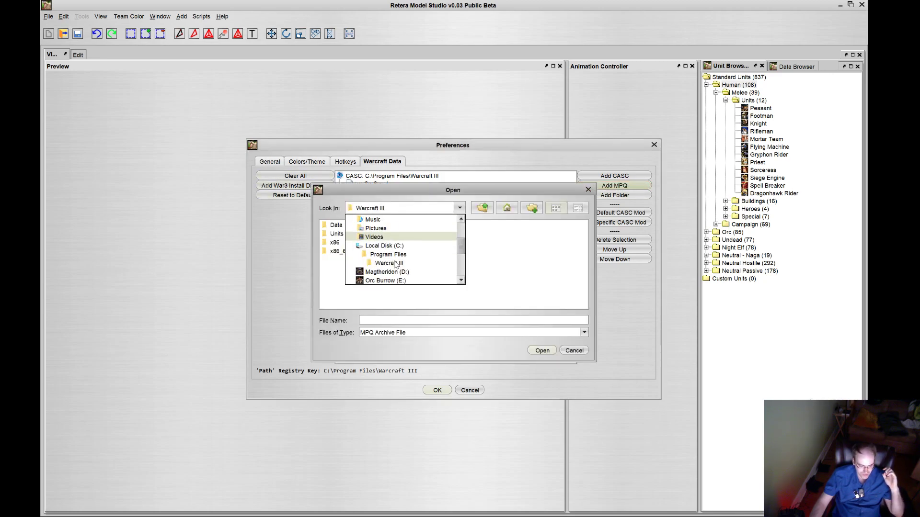
left_click(401, 247)
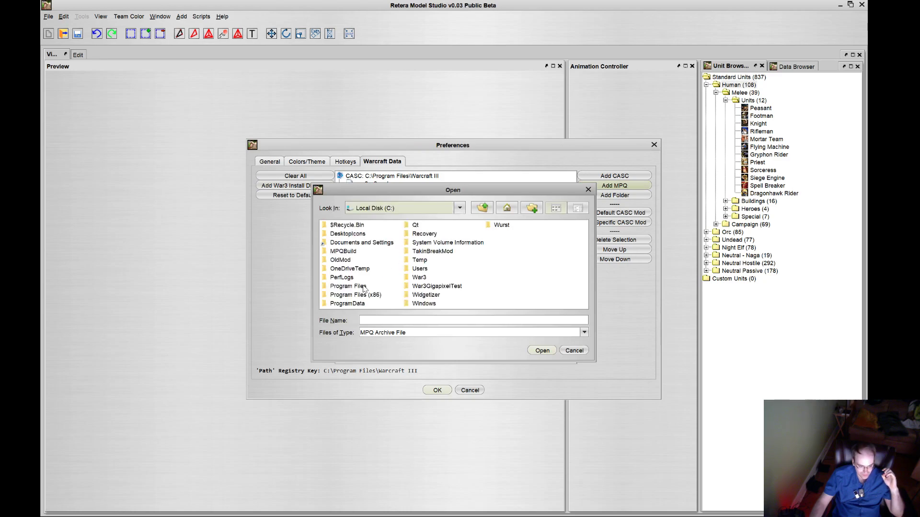
double_click(362, 294)
scroll(416, 279, "down", 3)
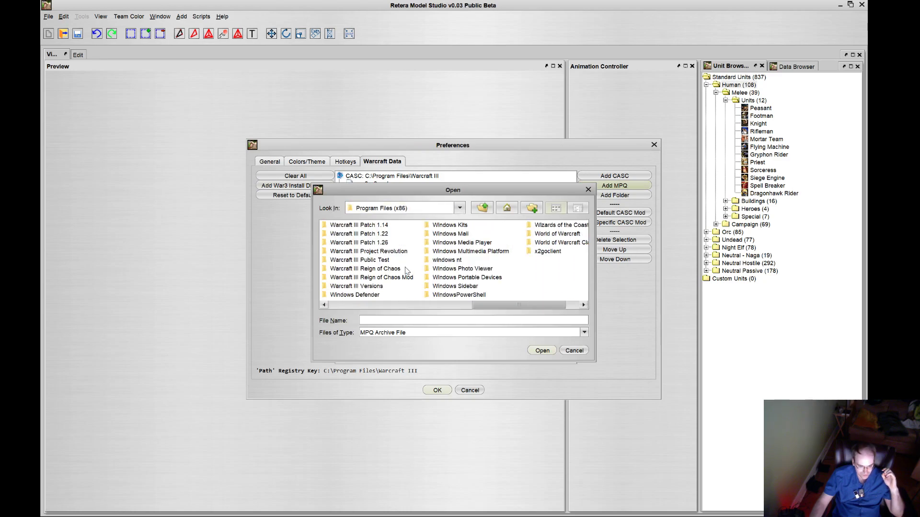
double_click(386, 253)
double_click(364, 226)
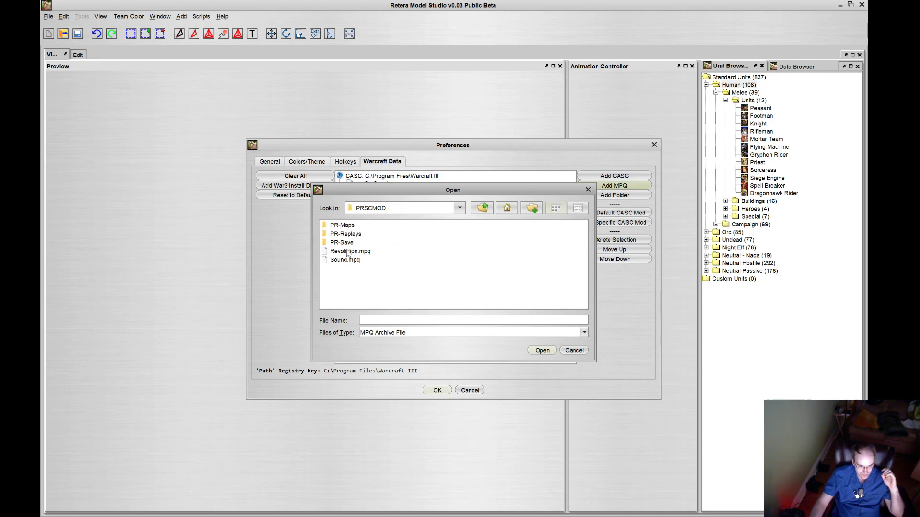
double_click(348, 252)
left_click(625, 191)
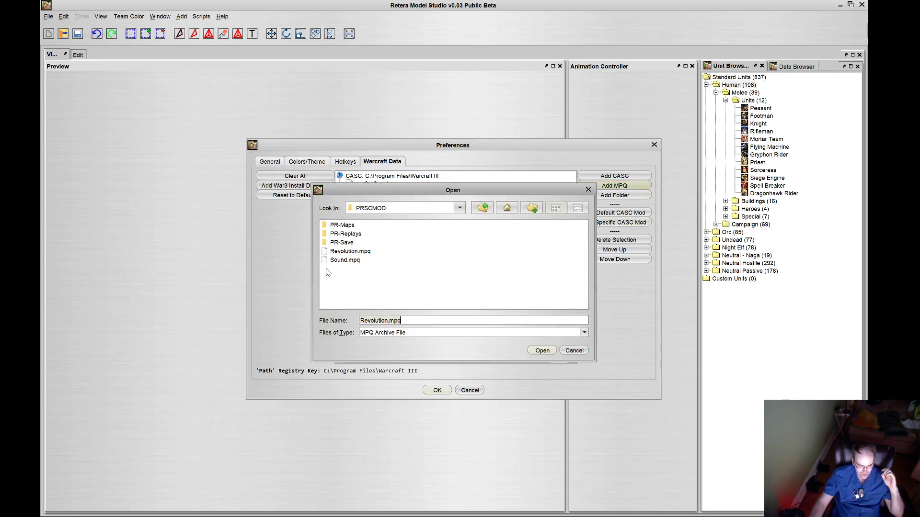
double_click(337, 264)
Step: Apply the data settings, expand the Zerg and Protoss lists, and play Goliath's Attack One
left_click(436, 390)
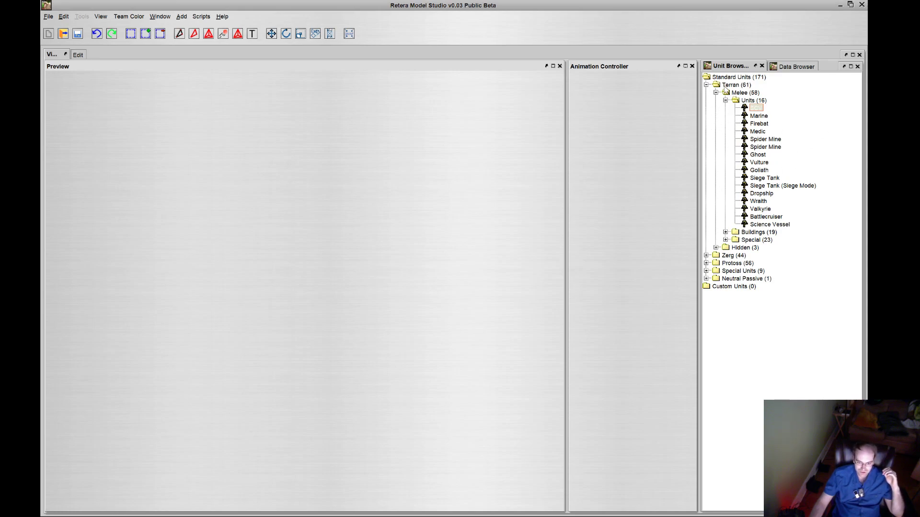
left_click(706, 255)
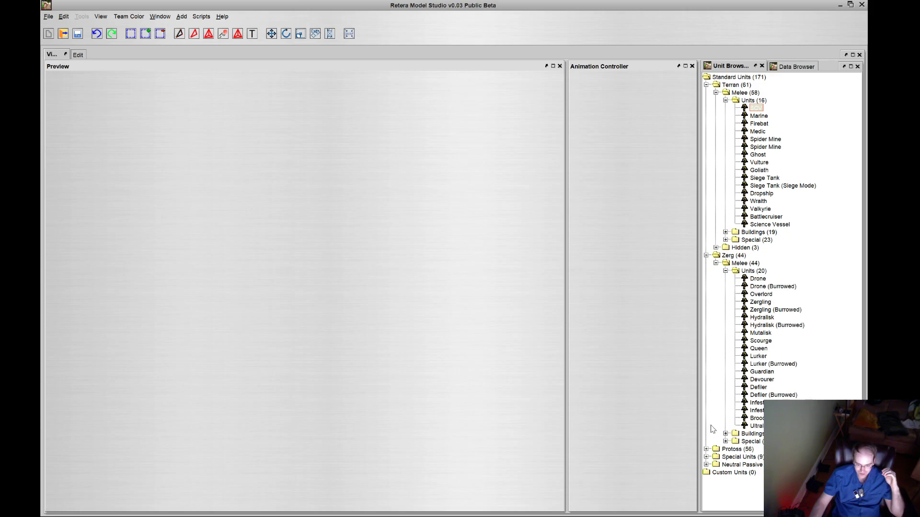
left_click(706, 450)
scroll(763, 257, "up", 4)
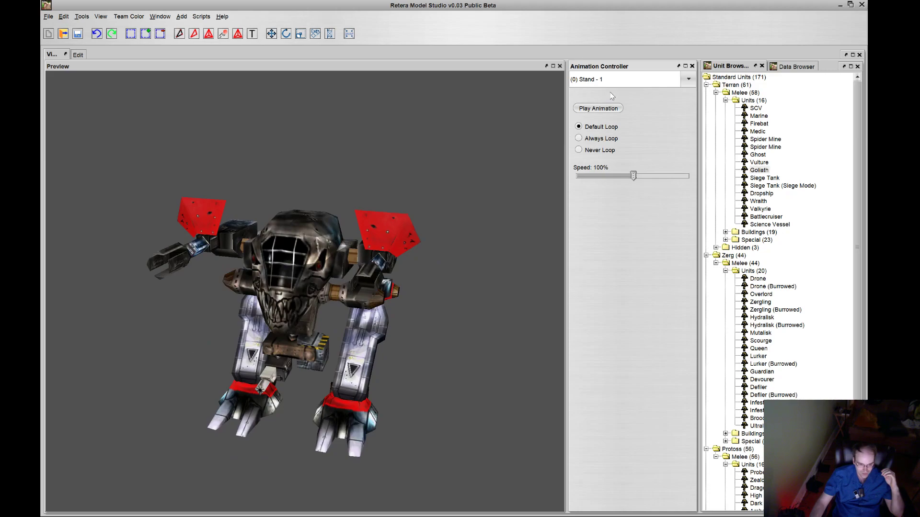
left_click(618, 80)
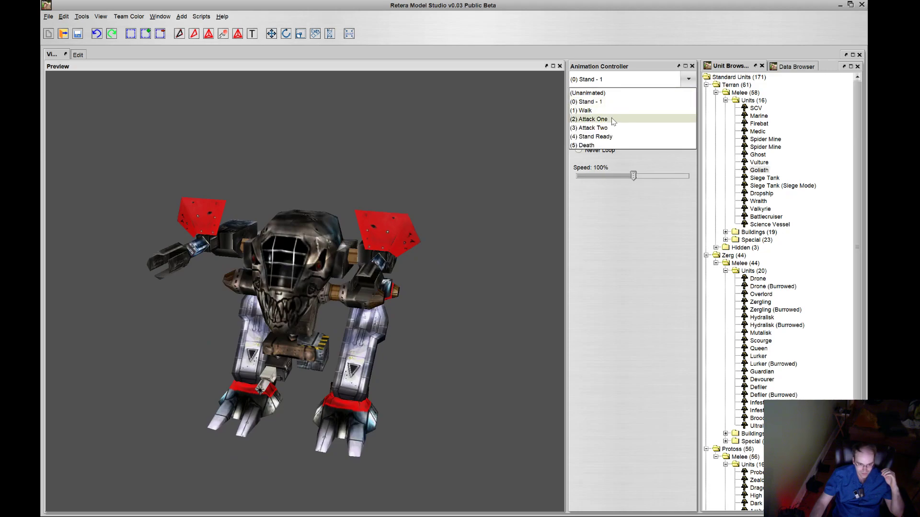
left_click(594, 119)
Step: Preview the Firebat's Attack animation and the Ghost's spell - 1 cloak animation
left_click(759, 123)
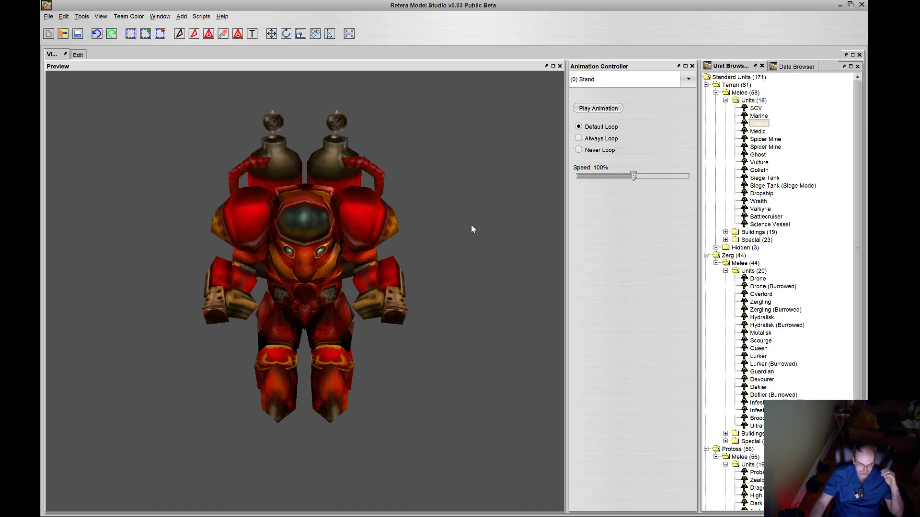
left_click(625, 79)
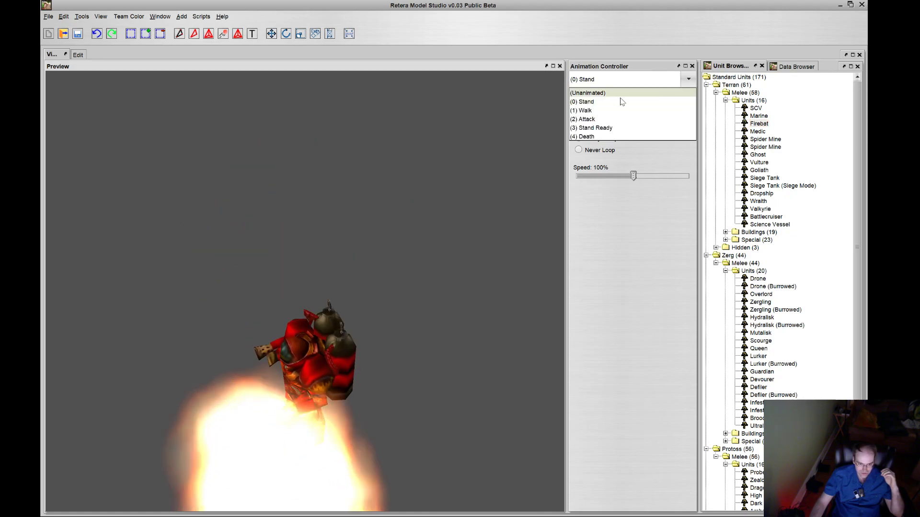
left_click(594, 119)
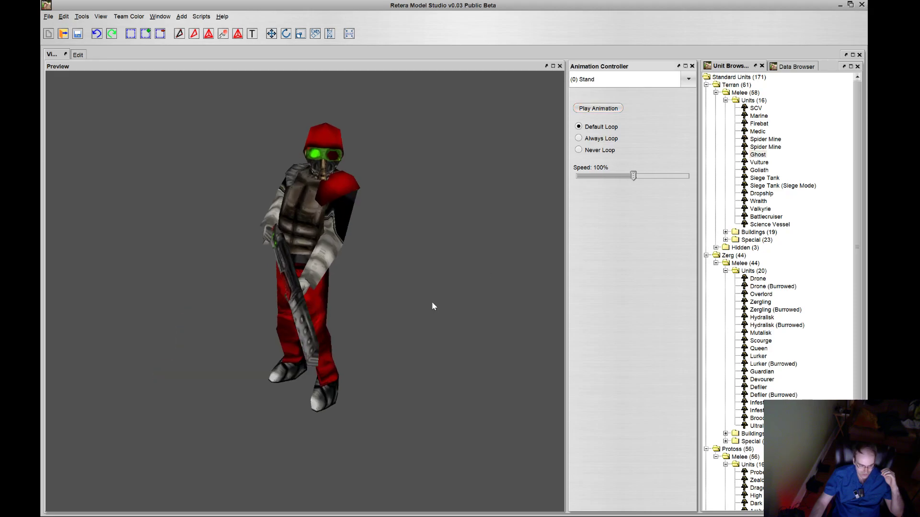
left_click(622, 80)
left_click(612, 145)
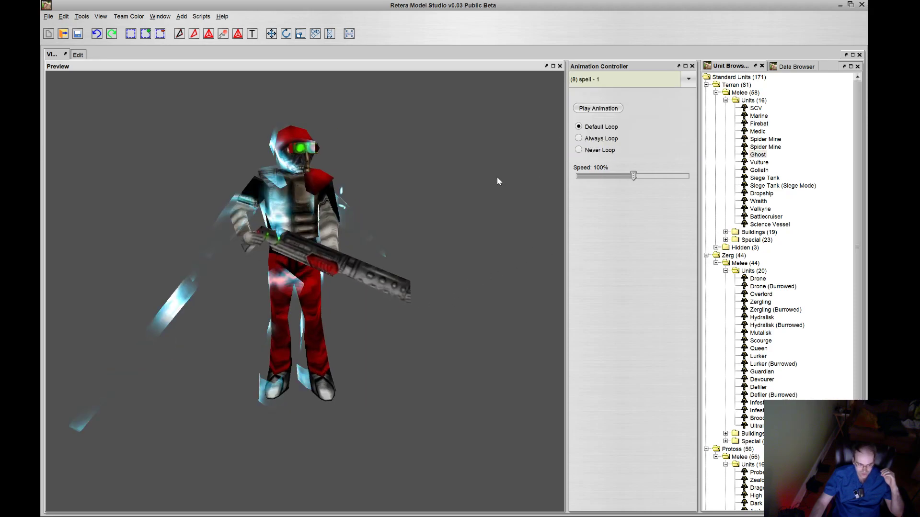
Step: Load the Siege Tank and play its Stand Alternate and Morph animations
double_click(763, 178)
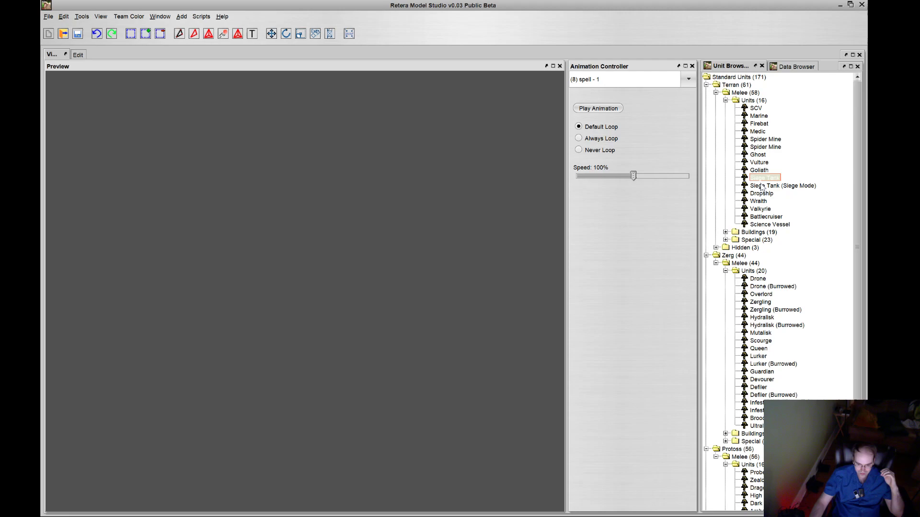
left_click(623, 80)
left_click(613, 128)
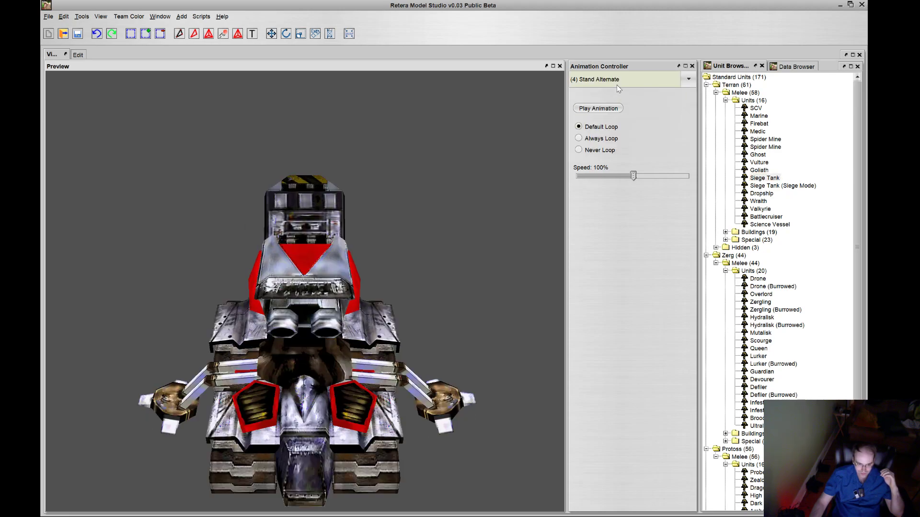
left_click(616, 84)
left_click(589, 118)
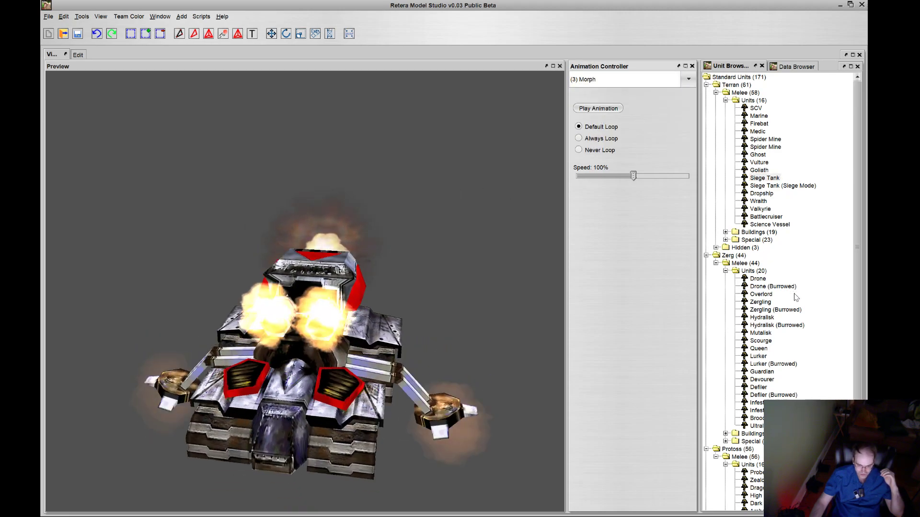
scroll(790, 287, "down", 3)
Step: Load the Lurker and play its Stand - Move, Morph and Walk animations
double_click(758, 285)
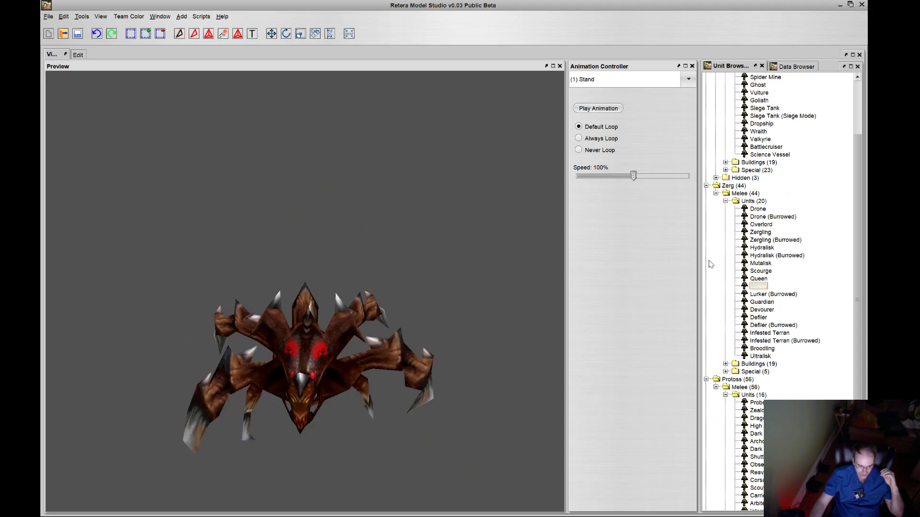
left_click(636, 79)
left_click(625, 105)
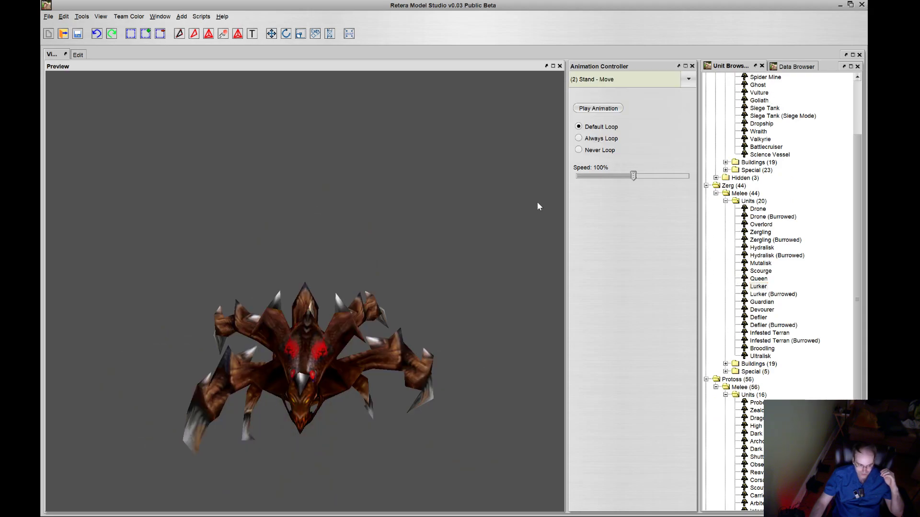
left_click(608, 78)
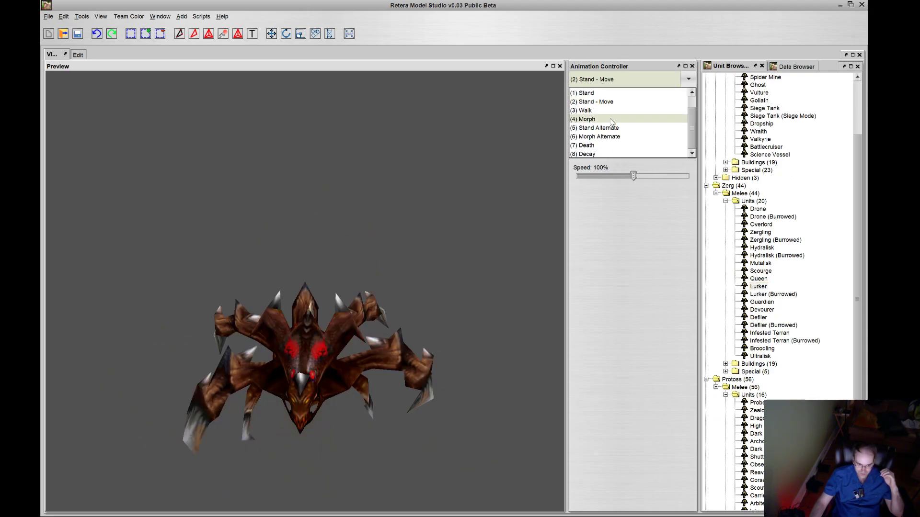
left_click(607, 117)
left_click(608, 79)
left_click(607, 111)
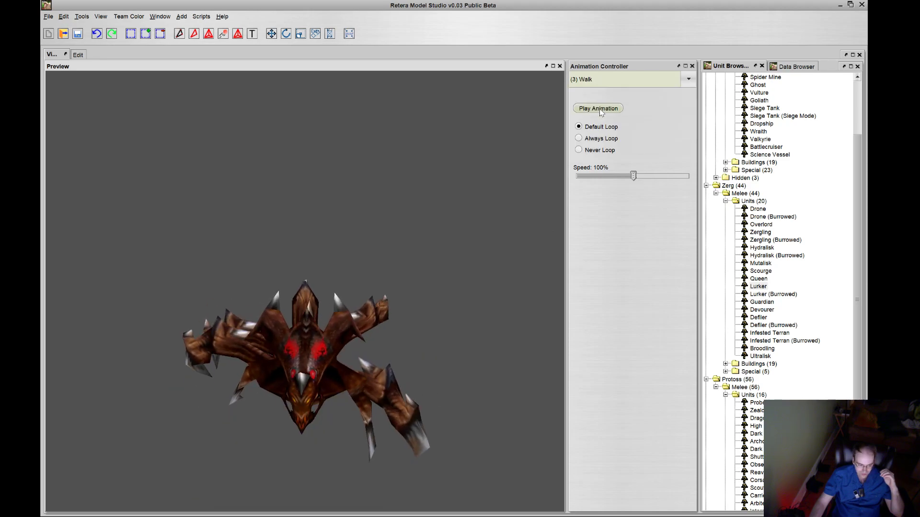
Step: Preview the Mutalisk, High Templar, Archon and Dark Archon models in turn
left_click(773, 280)
key("Up")
key("Up")
key("Up")
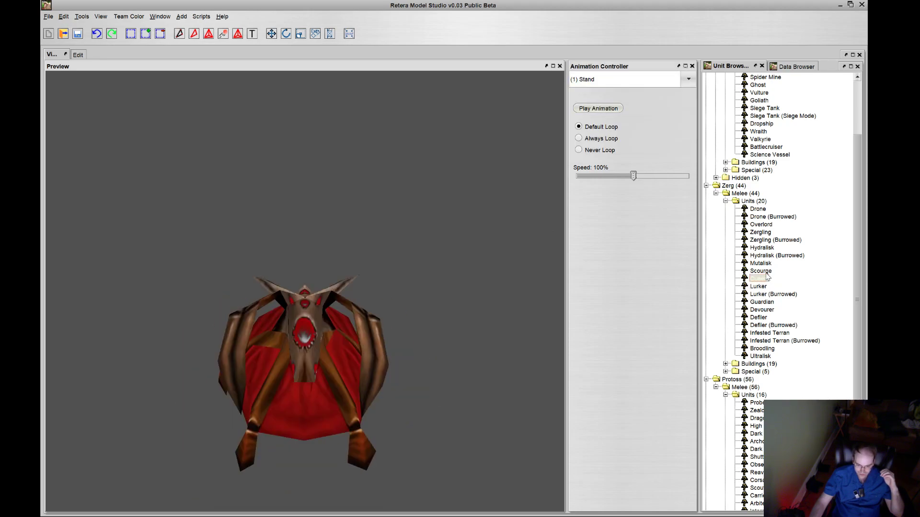
scroll(779, 287, "down", 2)
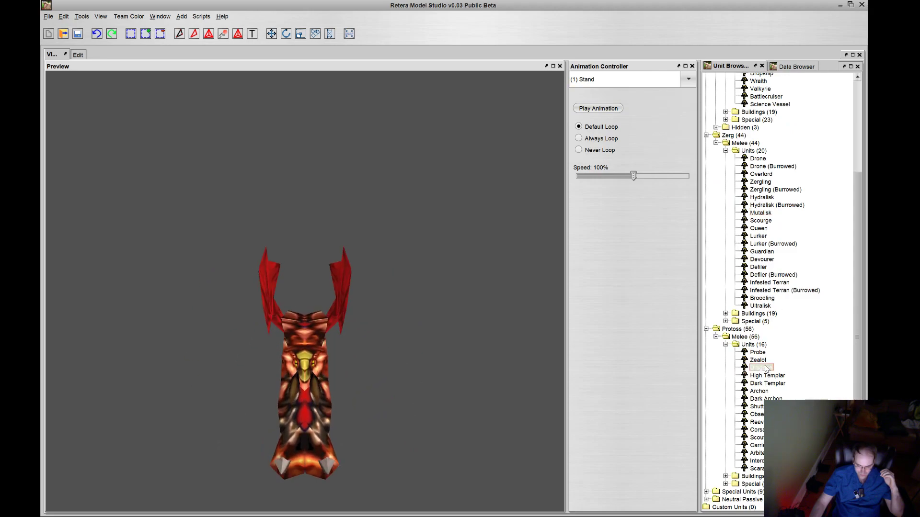
left_click(761, 368)
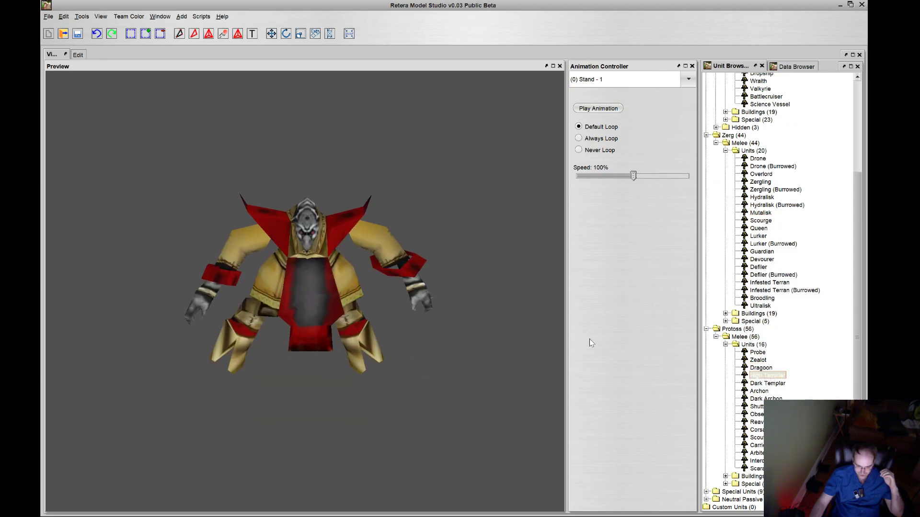
left_click(759, 391)
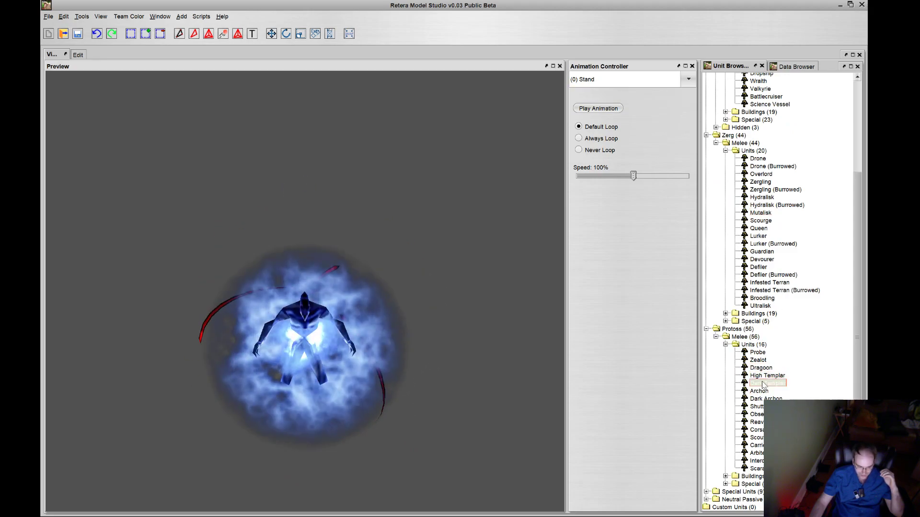
left_click(762, 398)
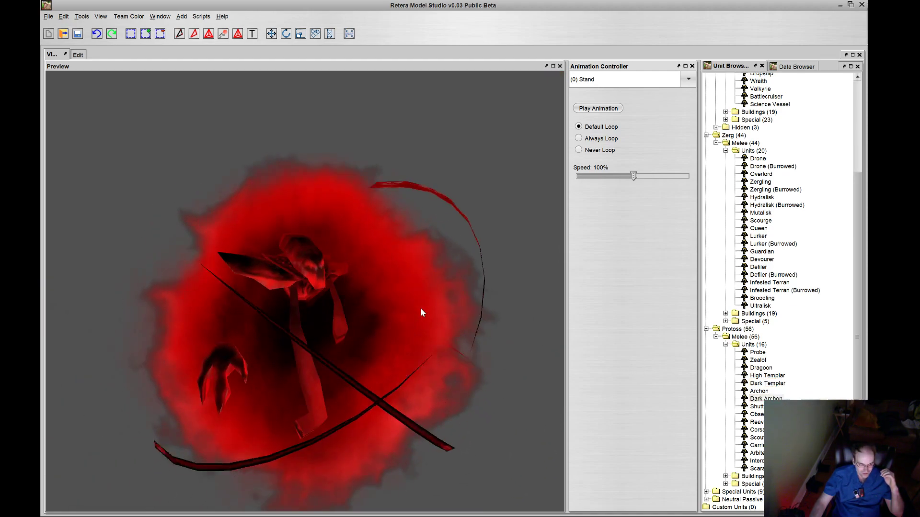
left_click(49, 17)
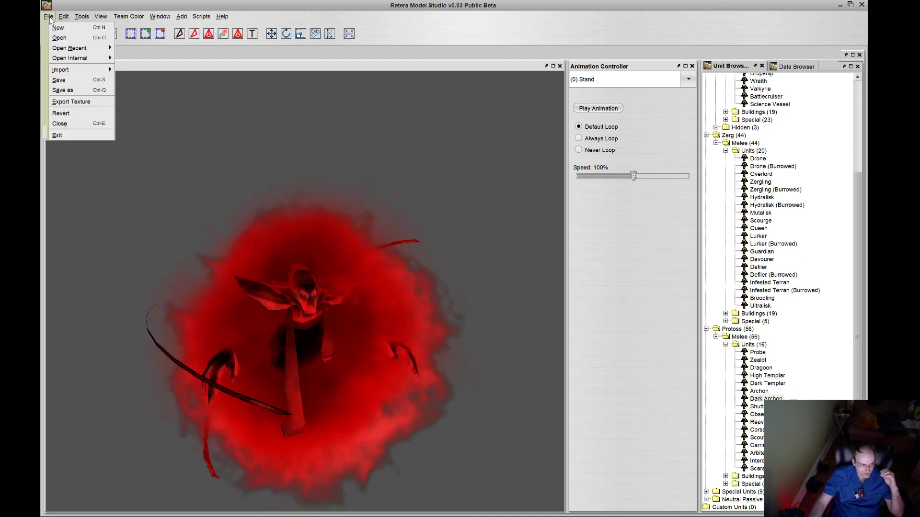
left_click(62, 90)
key("Escape")
left_click(82, 16)
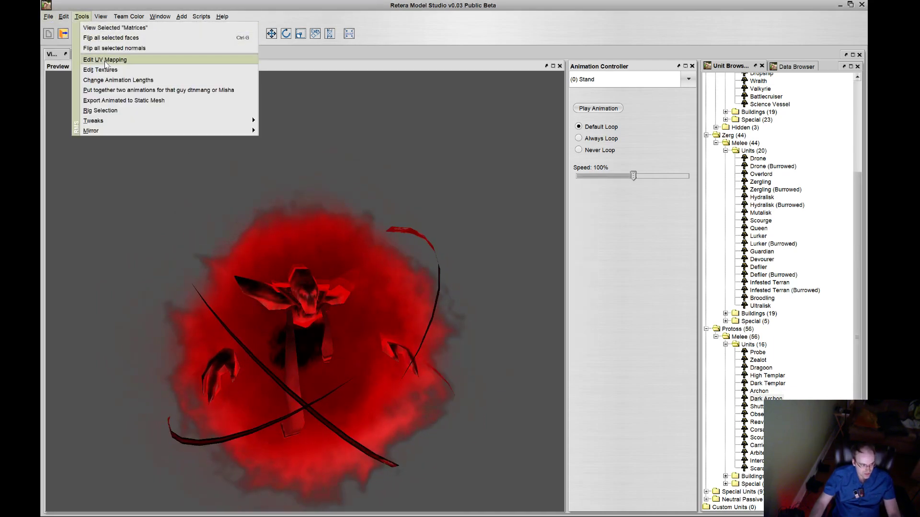
left_click(107, 70)
left_click(297, 157)
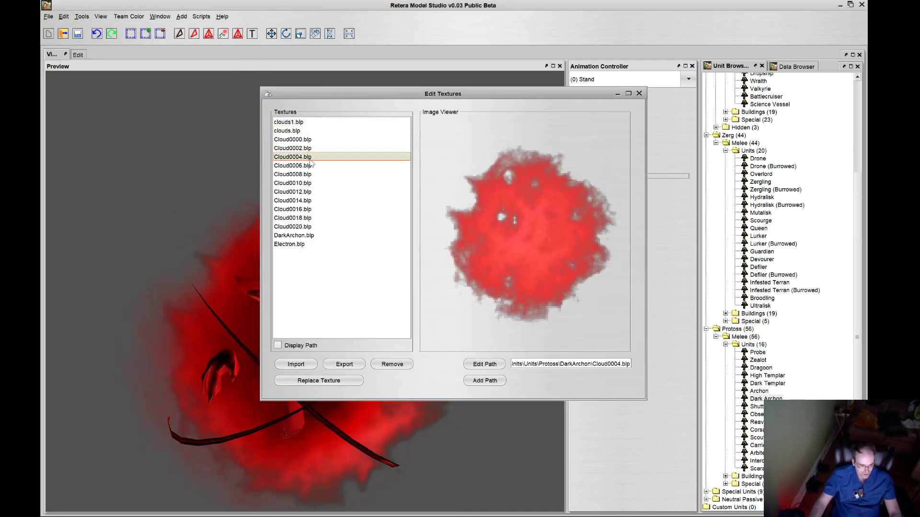
left_click(307, 122)
left_click(311, 139)
left_click(320, 130)
left_click(322, 123)
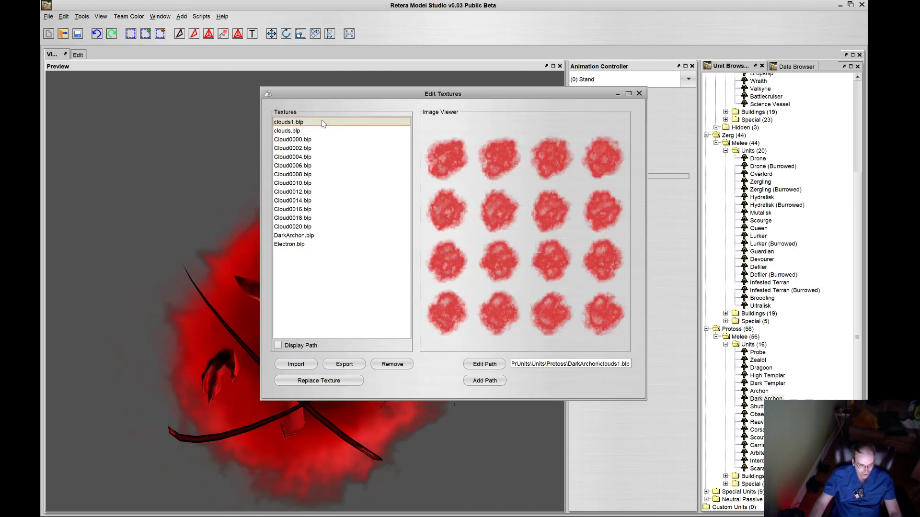
left_click(625, 364)
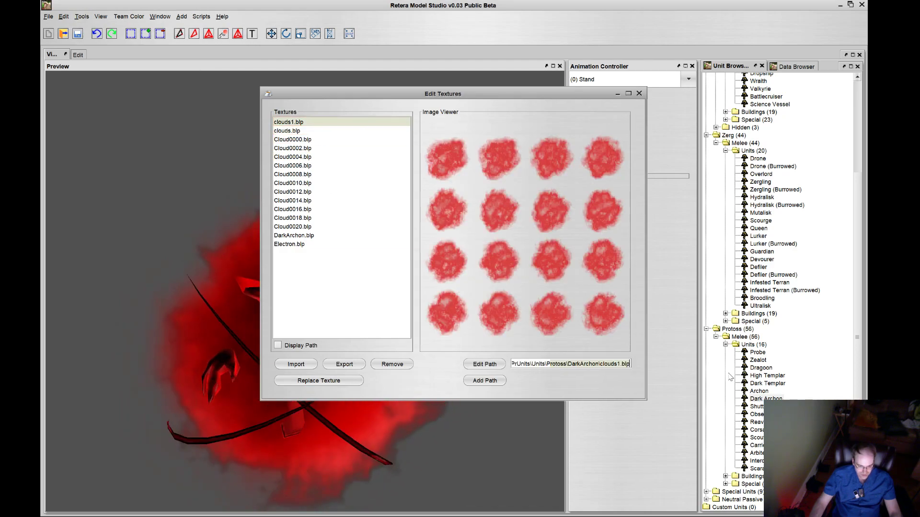
left_click(344, 364)
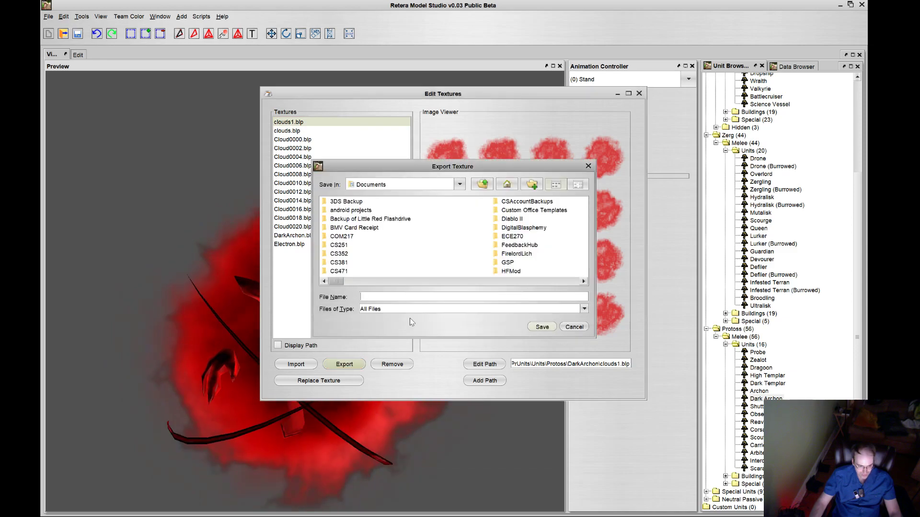
left_click(575, 327)
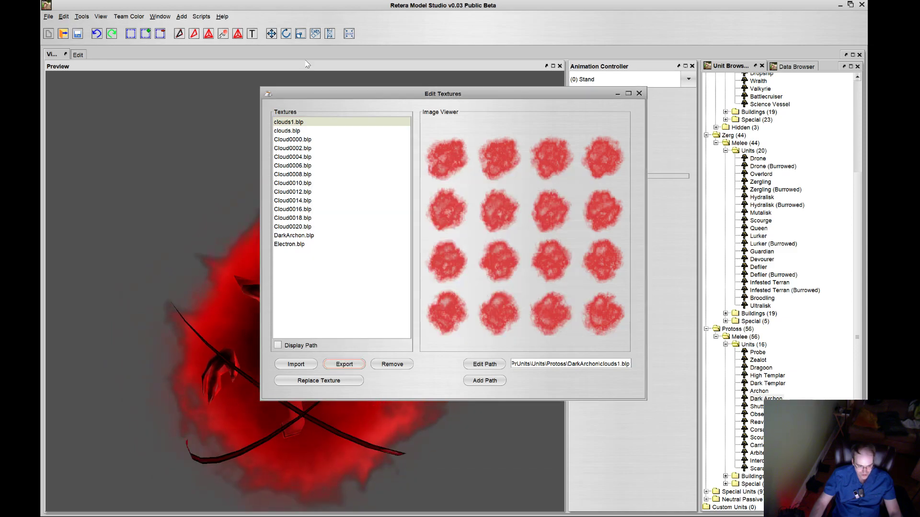
left_click(640, 94)
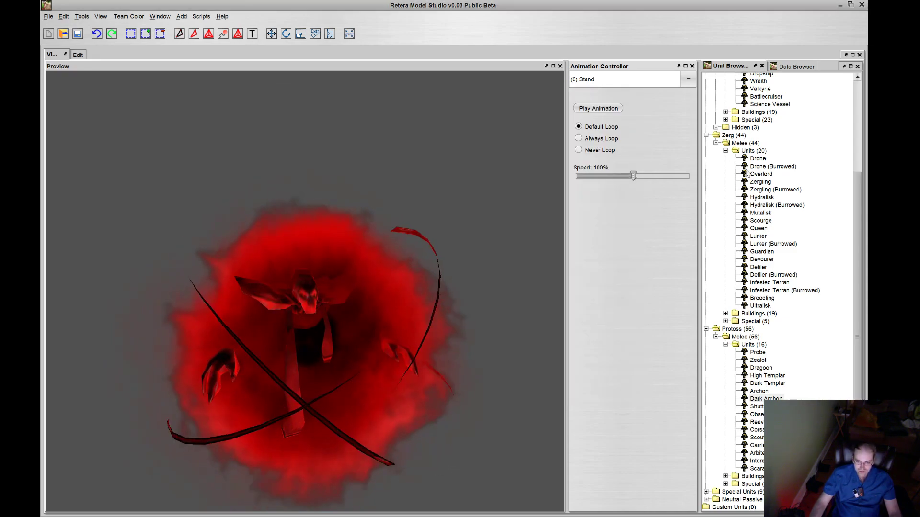
Step: Glance at the game data file browser, then return to the Unit Browser list
left_click(776, 67)
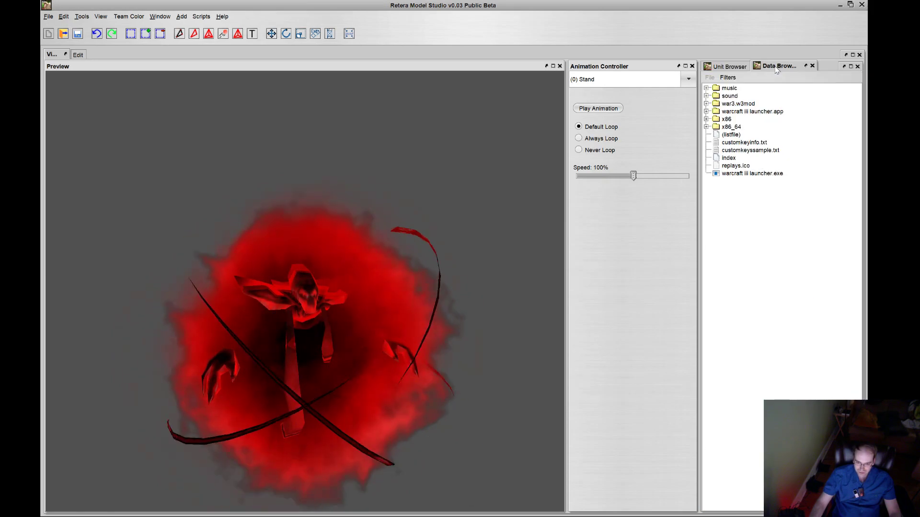
left_click(728, 67)
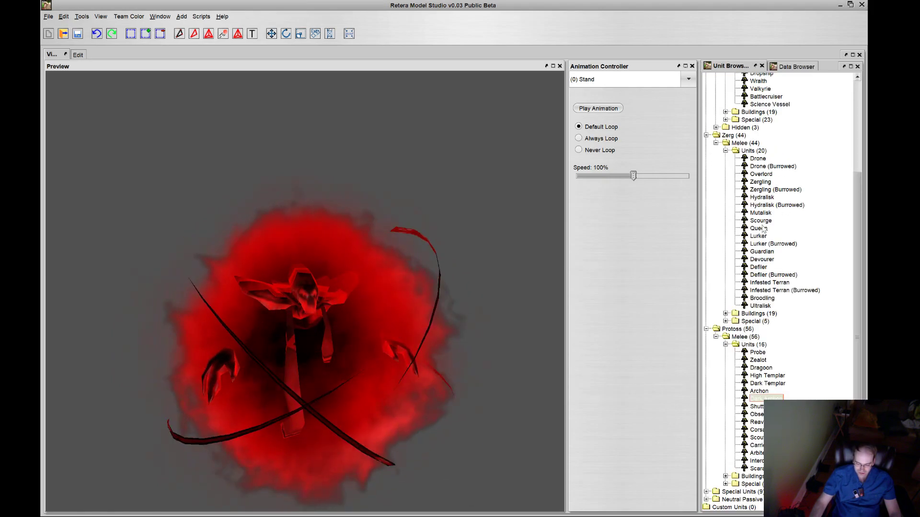
scroll(757, 288, "up", 3)
scroll(748, 334, "down", 3)
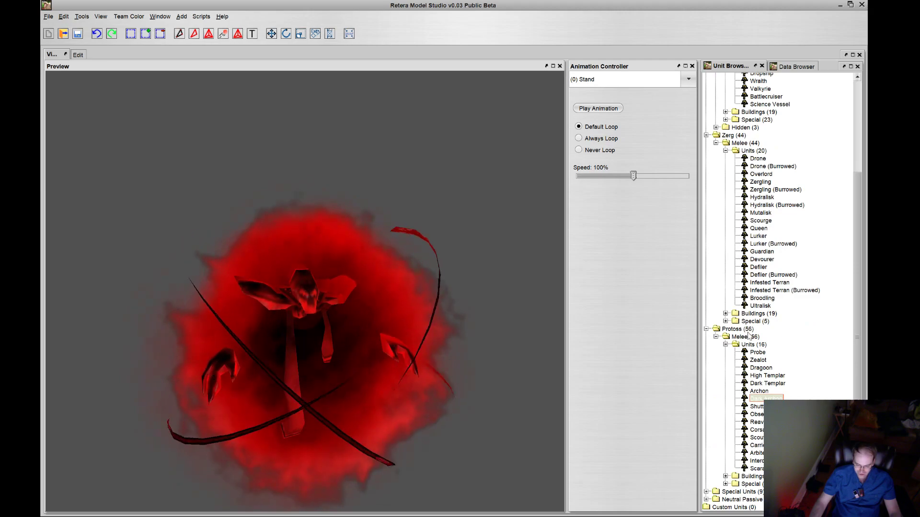
scroll(747, 334, "down", 5)
Step: Expand Protoss buildings and preview Cybernetics Core, Pylon and Fleet Beacon, dismissing the load error
left_click(725, 369)
left_click(759, 391)
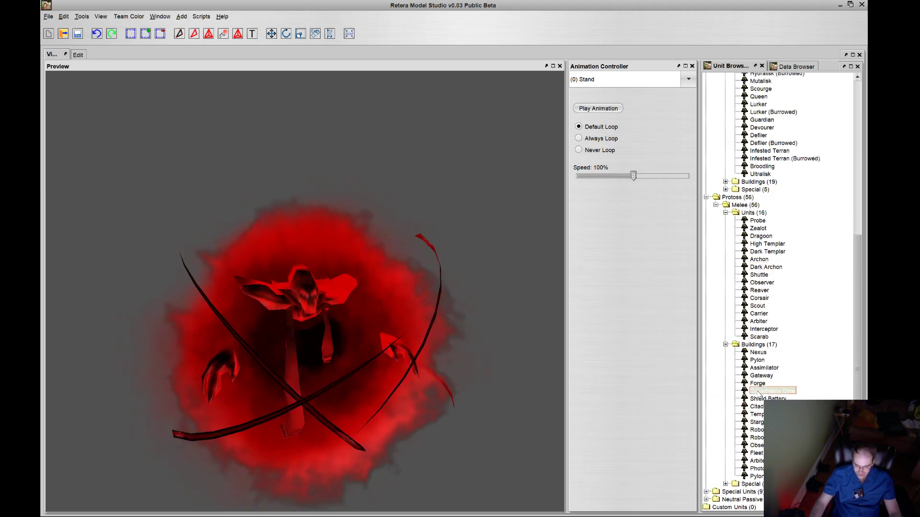
scroll(390, 329, "down", 5)
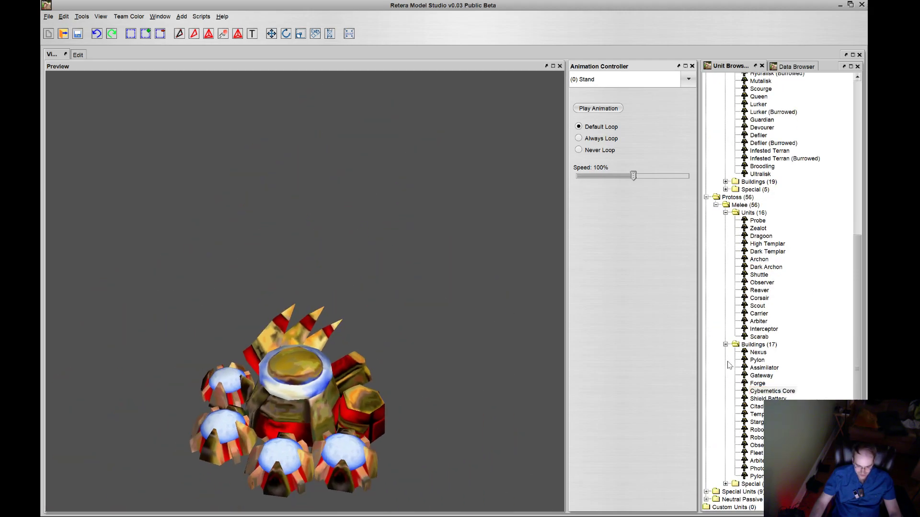
left_click(756, 360)
scroll(340, 318, "down", 5)
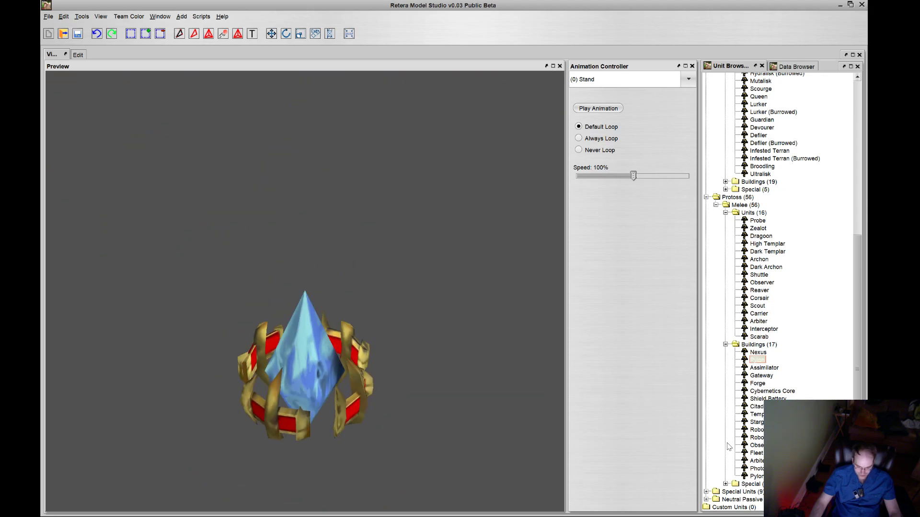
left_click(756, 453)
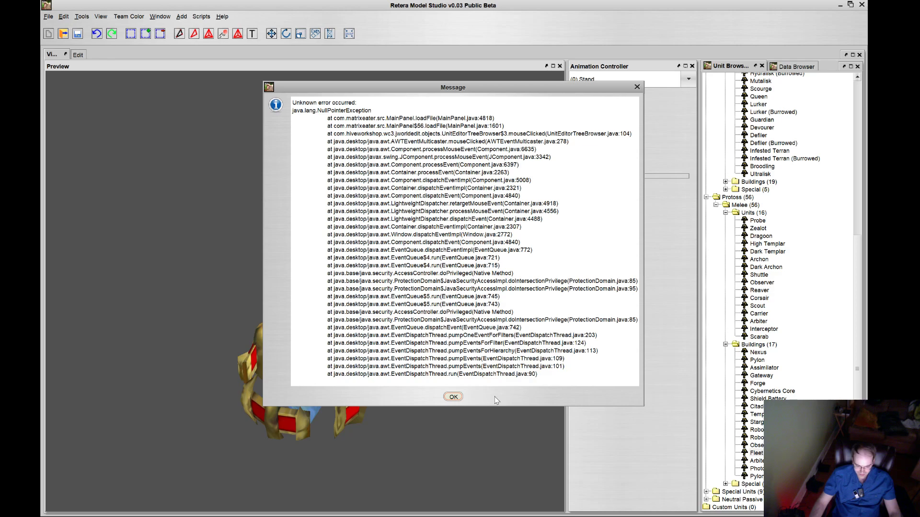
key("Return")
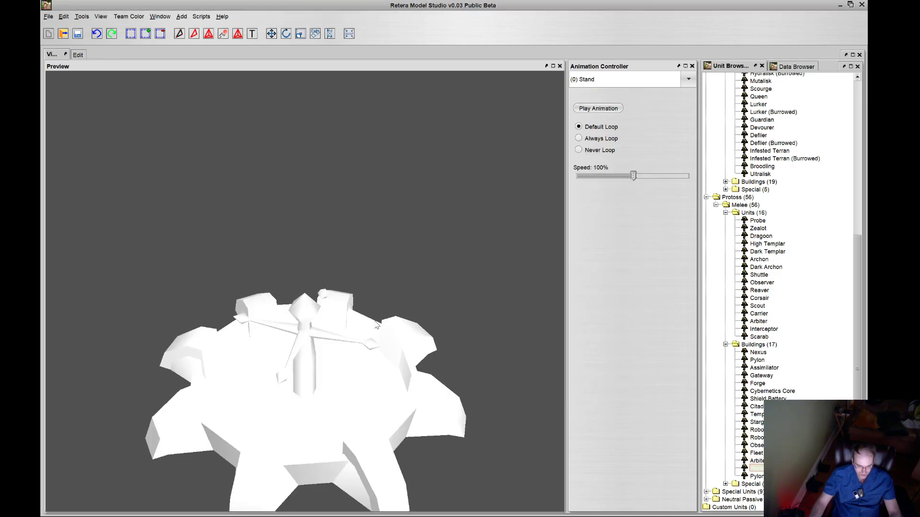
right_click_drag(376, 324, 376, 311)
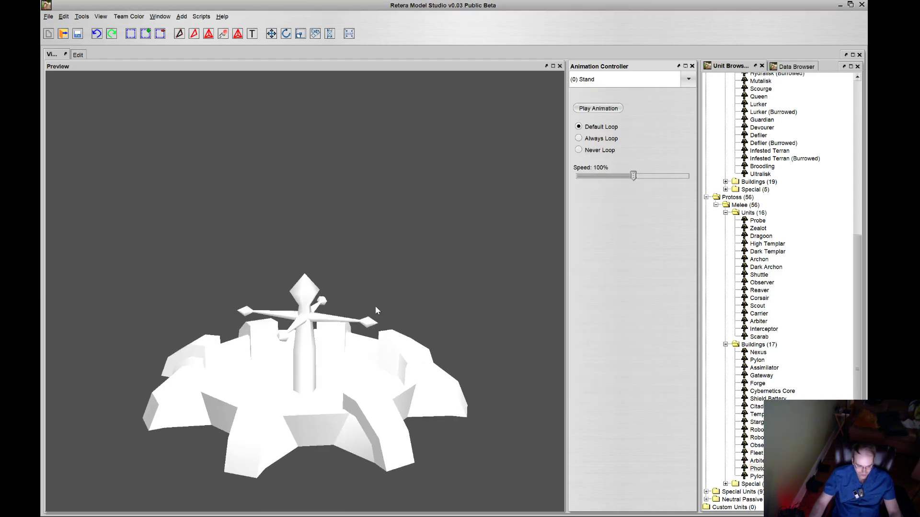
Step: Inspect the model's textures in Edit Textures, then expand the Protoss special buildings
left_click(85, 18)
left_click(110, 68)
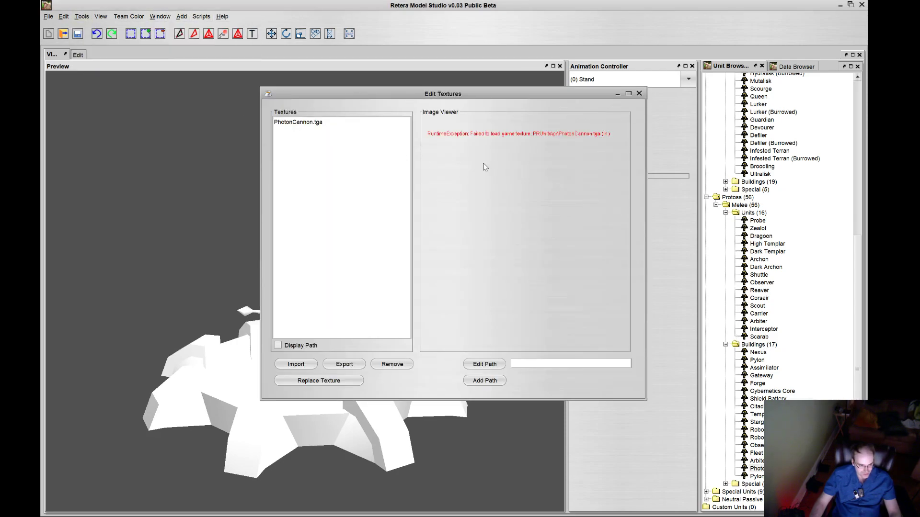
left_click(639, 94)
left_click(725, 484)
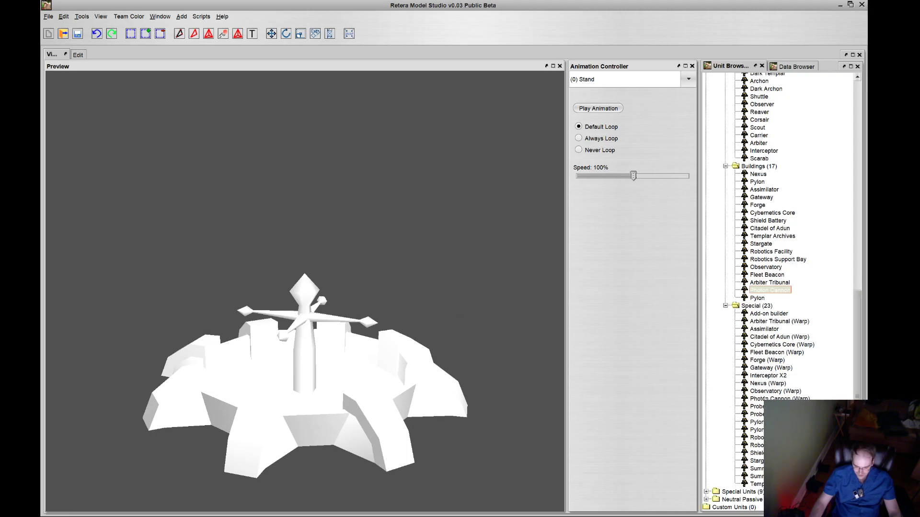
Step: Preview the Observatory, Photon Cannon and Arbiter Tribunal (Warp) models; the Add-on builder fails to load
left_click(765, 392)
left_click(786, 398)
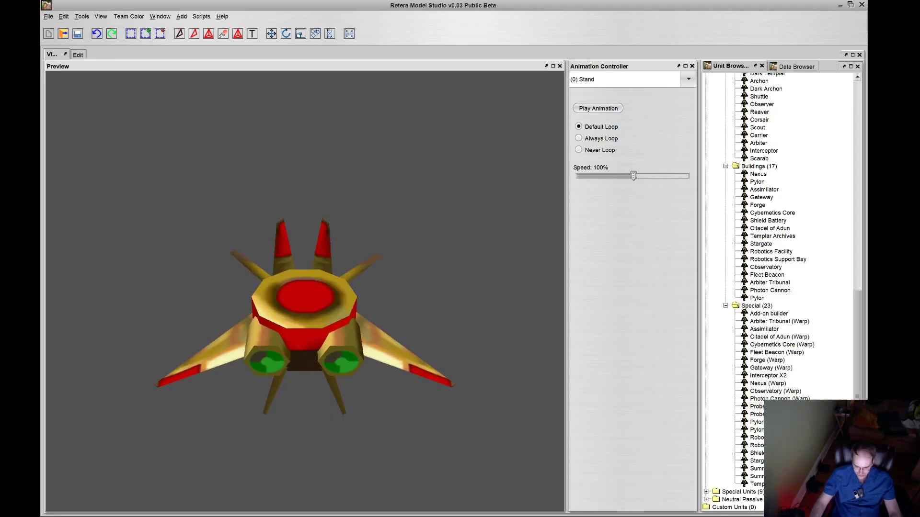
middle_click_drag(429, 323, 444, 315)
left_click(761, 321)
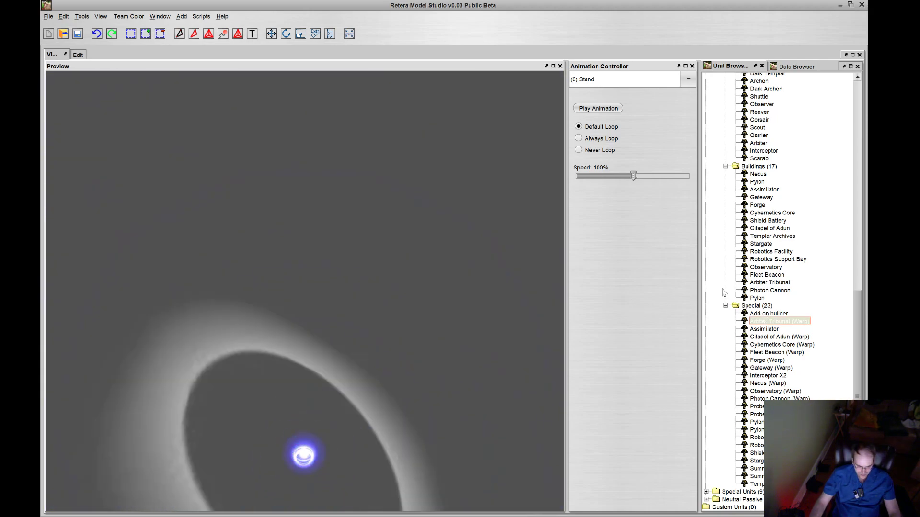
left_click(766, 314)
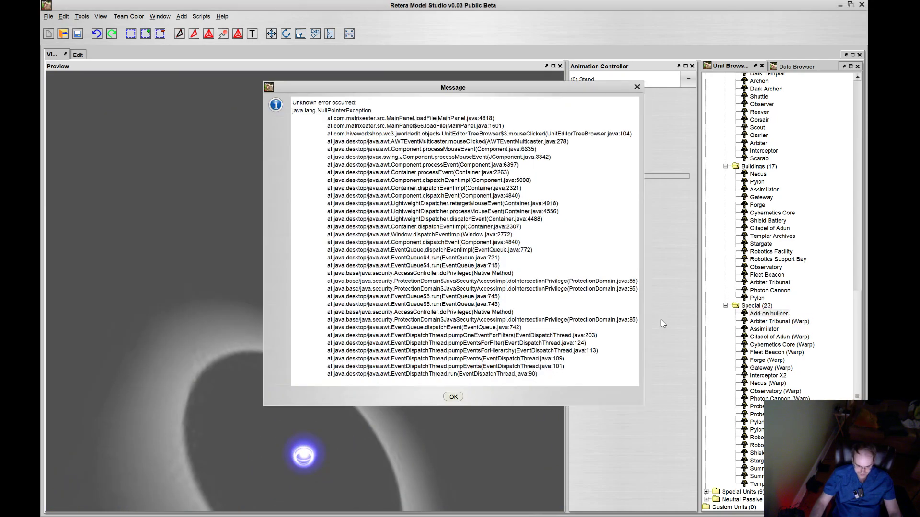
left_click(453, 396)
Step: Preview the Arbiter, Interceptor, Dark Archon, Shuttle and High Templar models
scroll(751, 309, "up", 3)
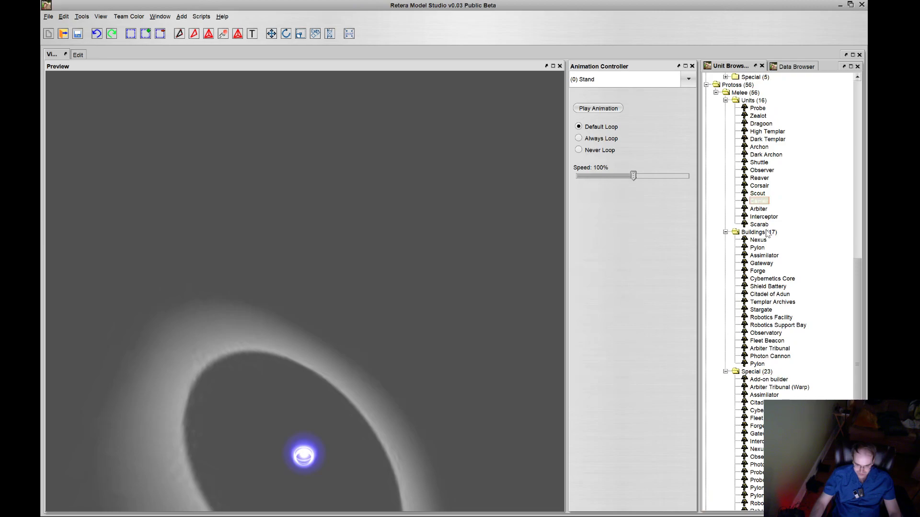
scroll(766, 234, "up", 3)
left_click_drag(364, 288, 440, 269)
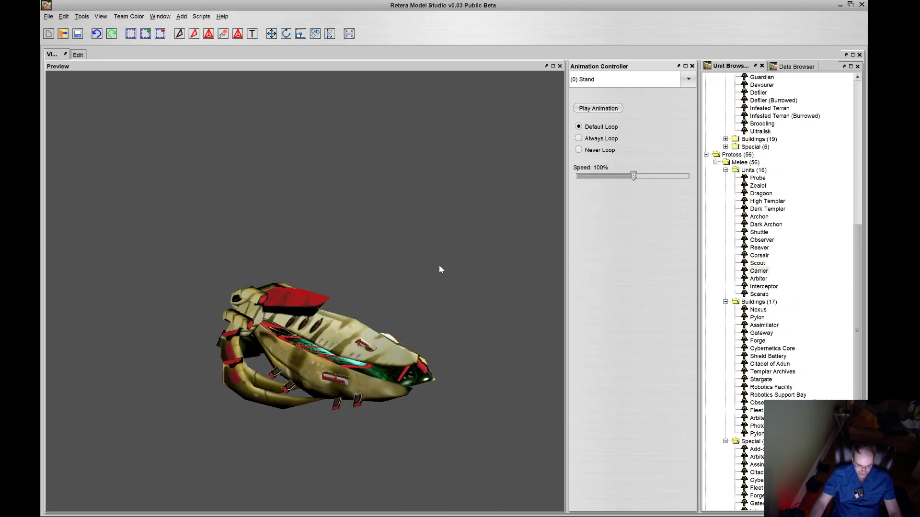
left_click(752, 279)
left_click(766, 293)
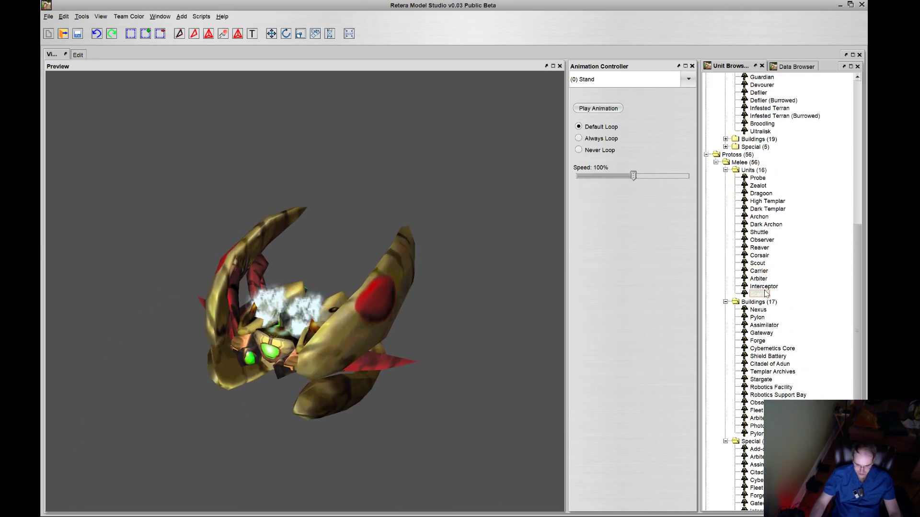
left_click(761, 225)
left_click(760, 233)
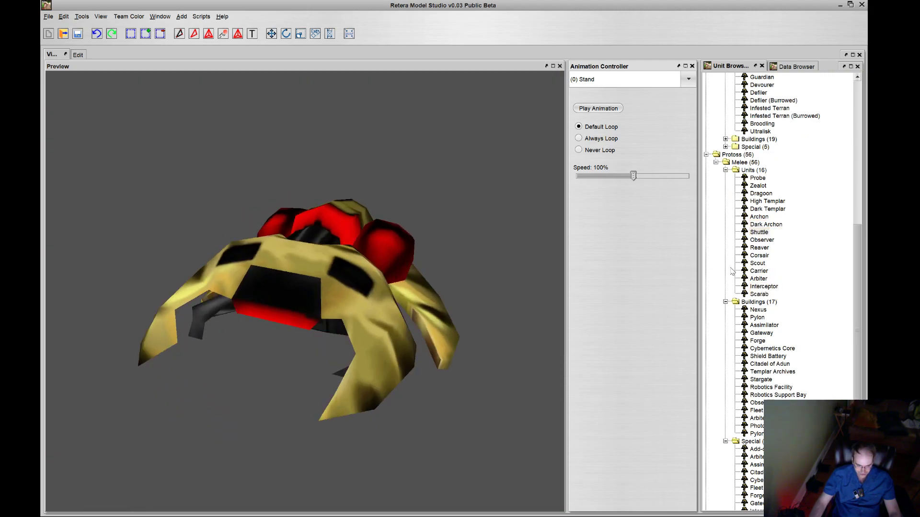
left_click(761, 202)
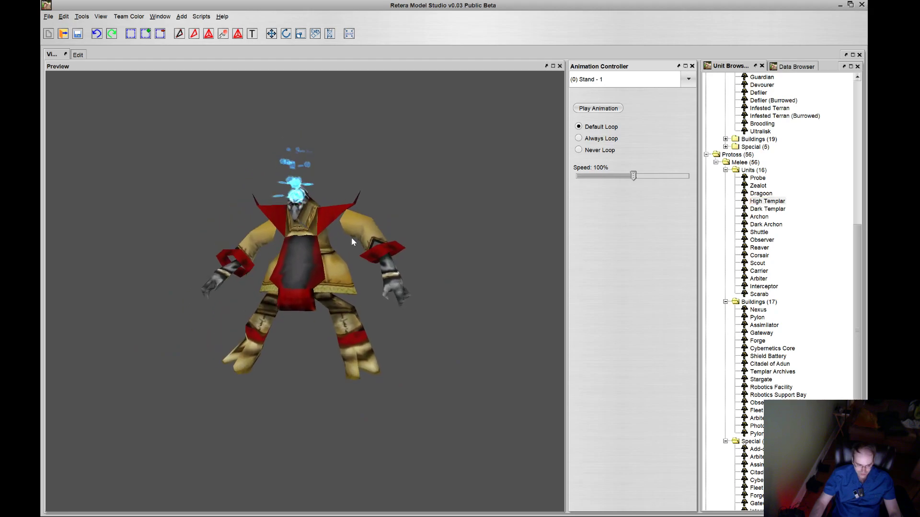
Step: Play the Zealot's Attack animation and the Ultralisk's Walk animation
left_click(758, 186)
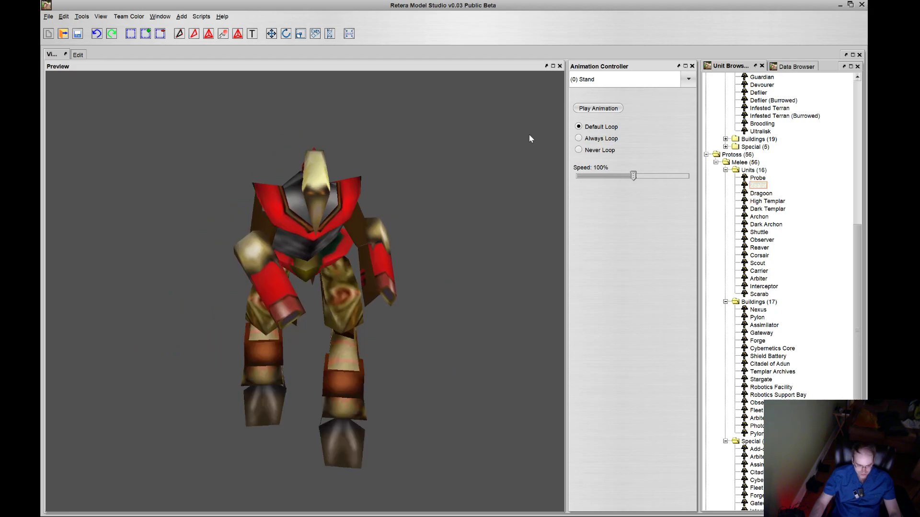
left_click(610, 82)
left_click(608, 119)
scroll(436, 206, "down", 3)
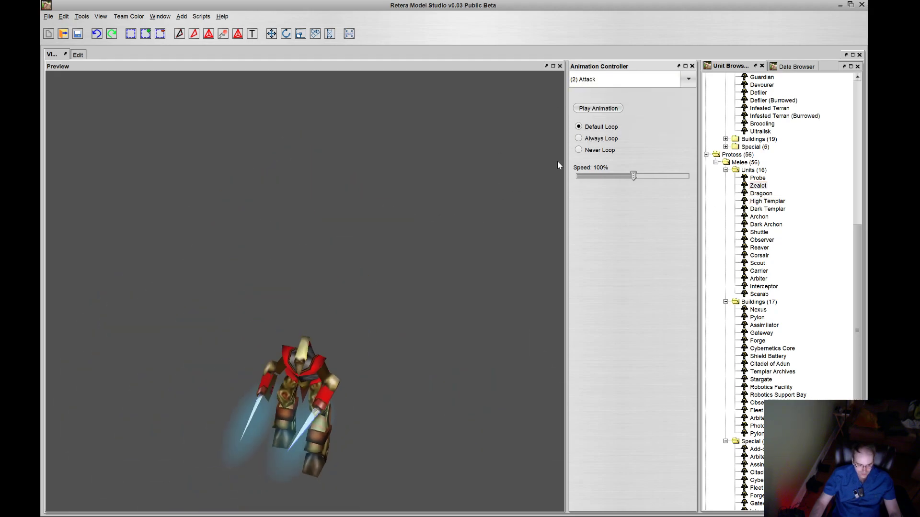
scroll(776, 182, "up", 6)
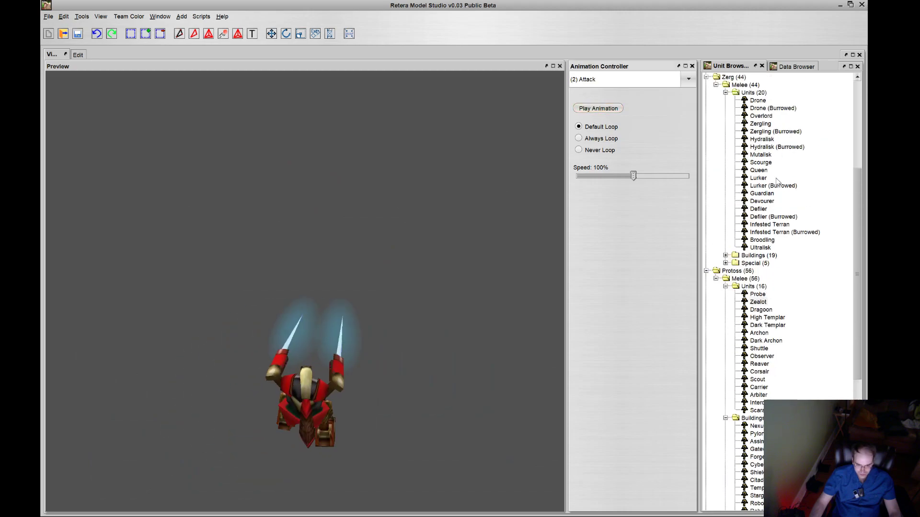
left_click(760, 271)
left_click(637, 80)
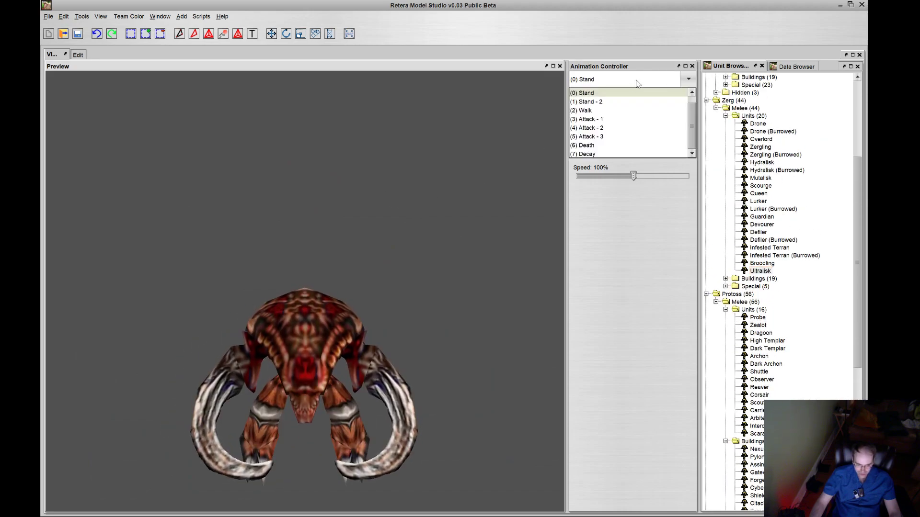
left_click(604, 111)
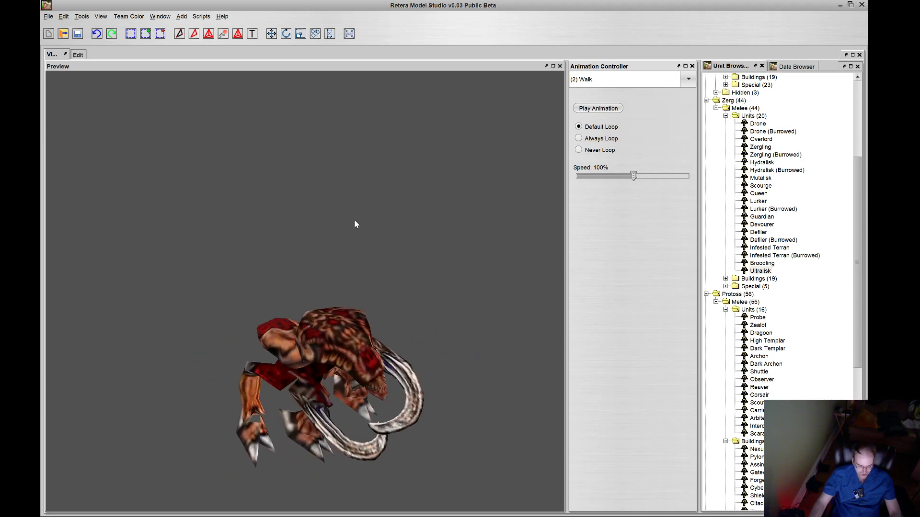
Step: Preview the Guardian model and then the Mutalisk model
scroll(776, 313, "up", 5)
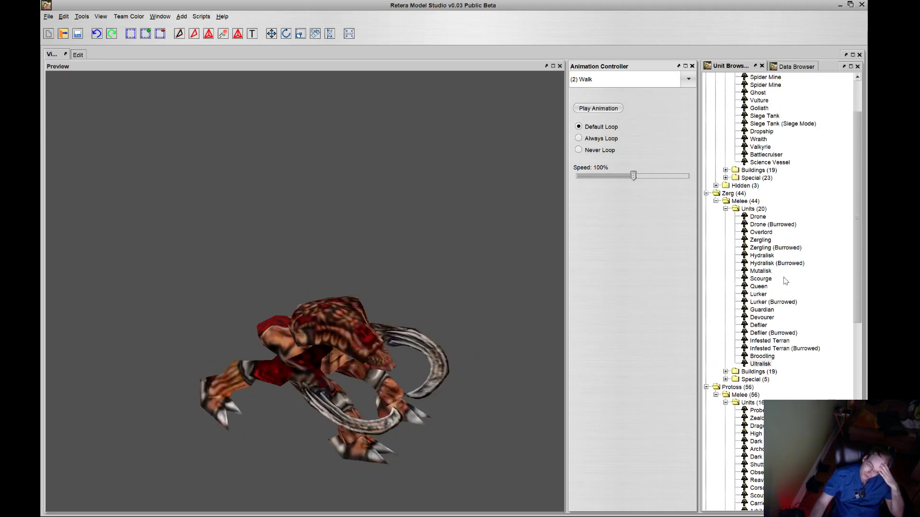
left_click(762, 333)
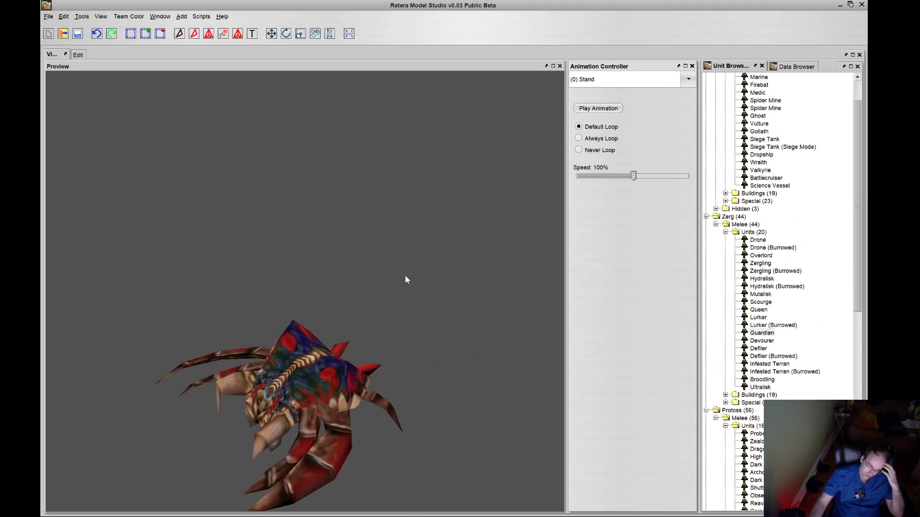
left_click(761, 295)
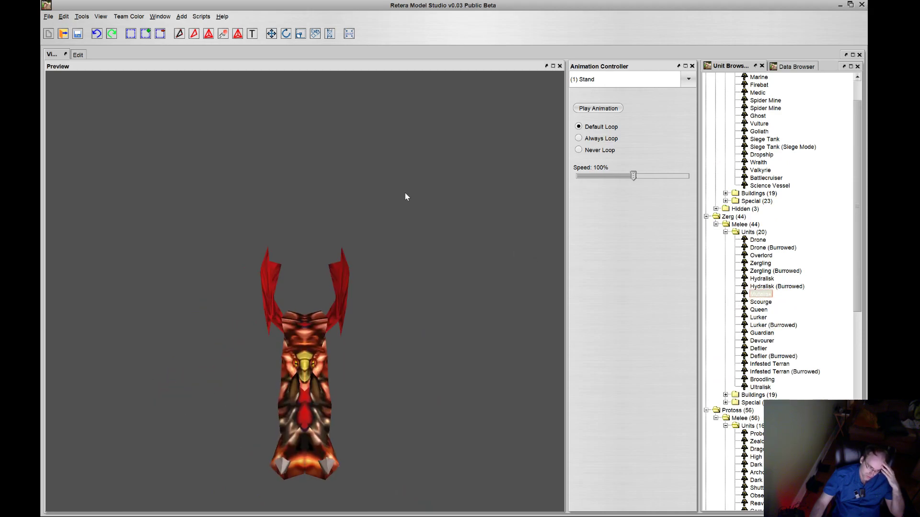
left_click(160, 16)
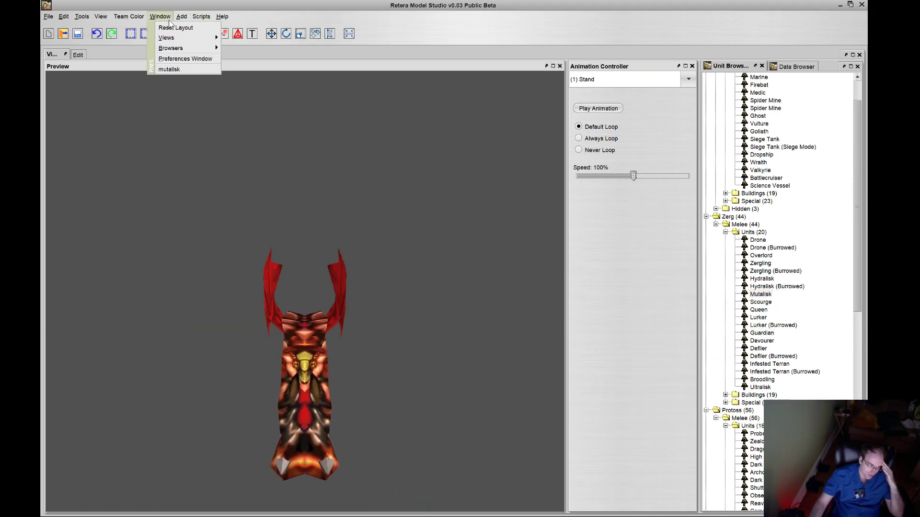
Step: Add C:\Program Files (x86)\Warcraft III Patch 1.26 as a War3 install directory source and save
left_click(179, 57)
left_click(382, 161)
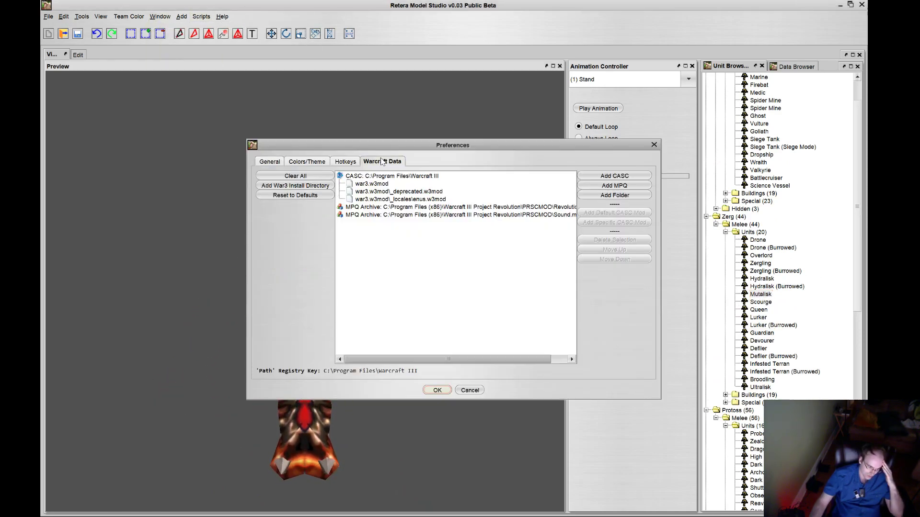
left_click(420, 208)
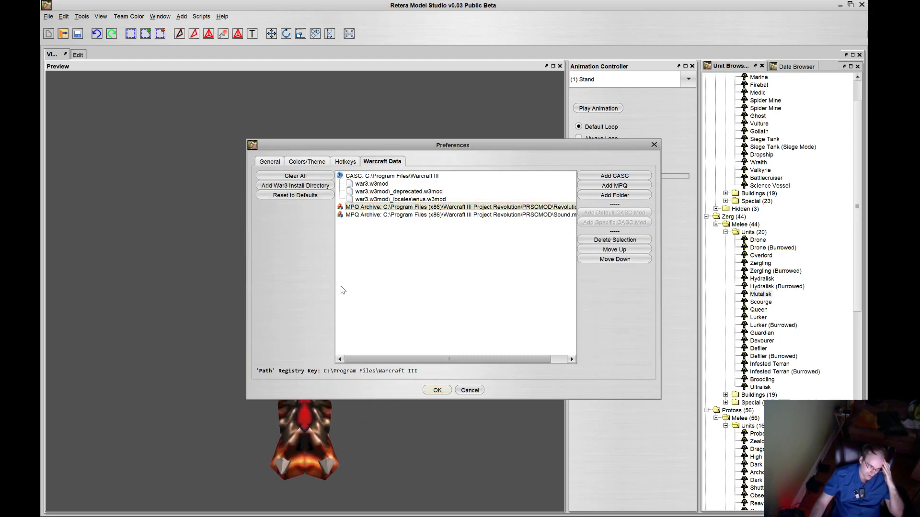
left_click(416, 178)
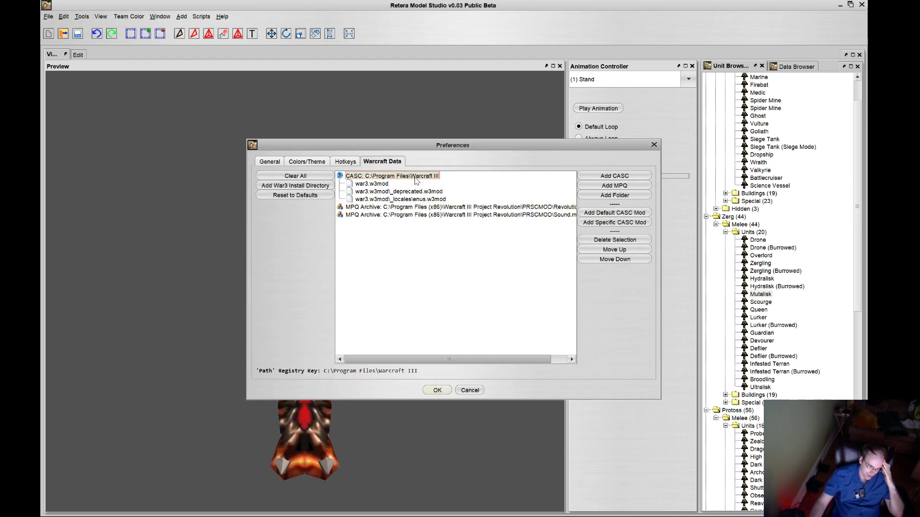
left_click(295, 185)
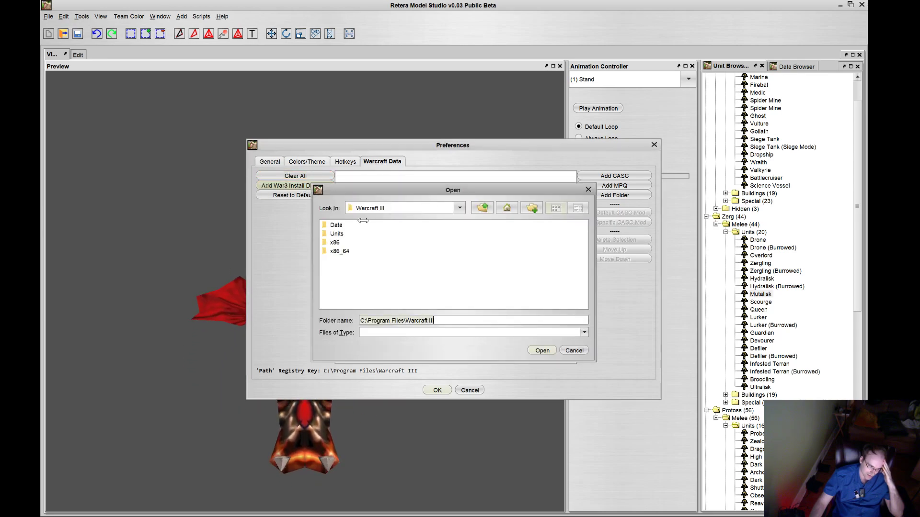
left_click(433, 209)
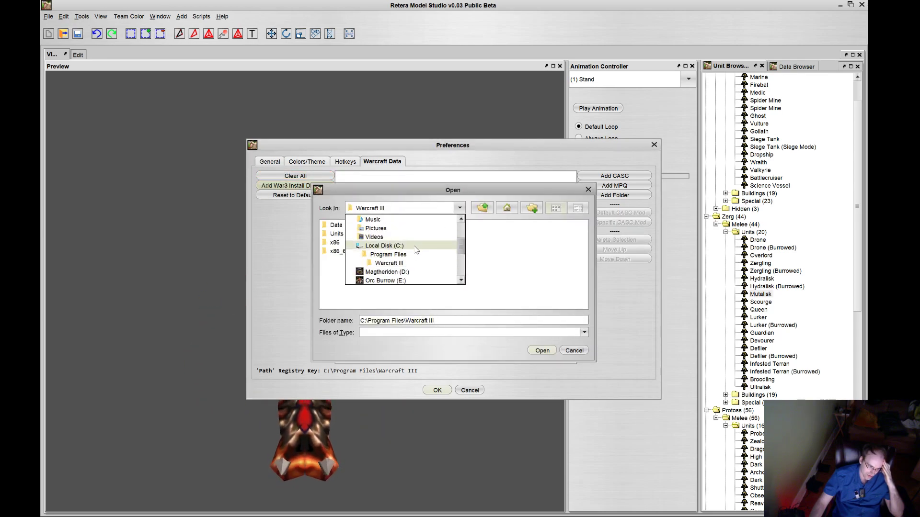
left_click(385, 246)
double_click(373, 295)
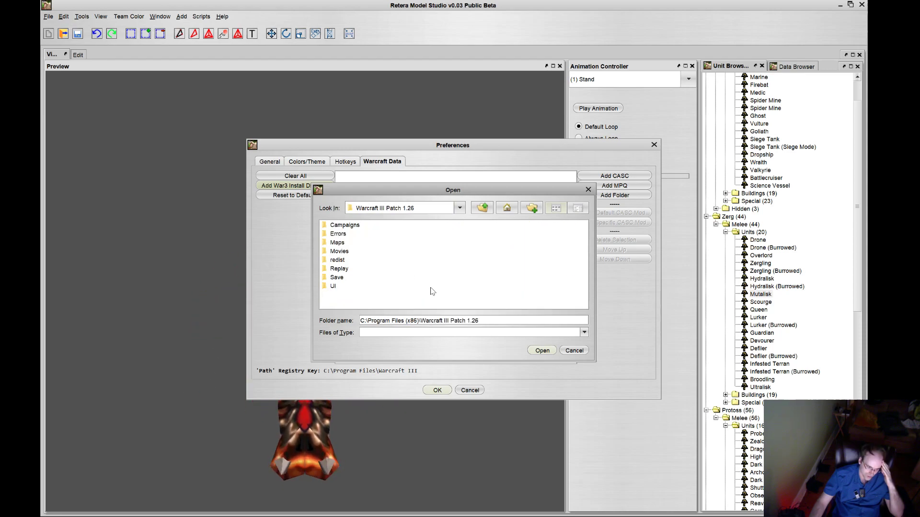
left_click(540, 351)
left_click(437, 389)
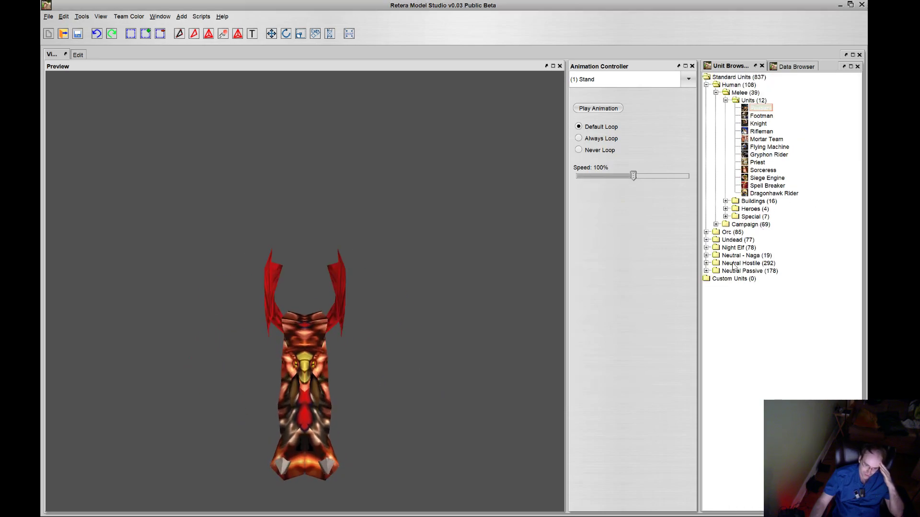
Step: Collapse Neutral Passive melee Units, expand Heroes (8) and preview the Firelord model
left_click(793, 68)
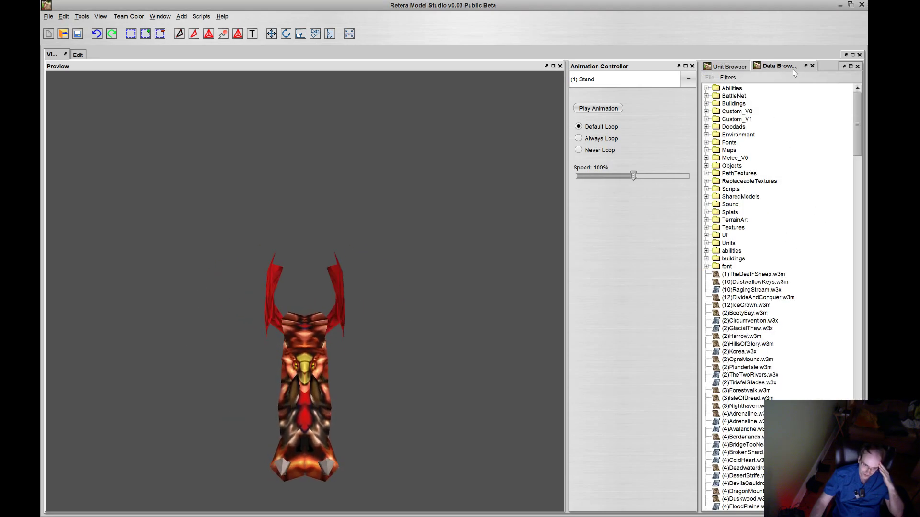
left_click(730, 66)
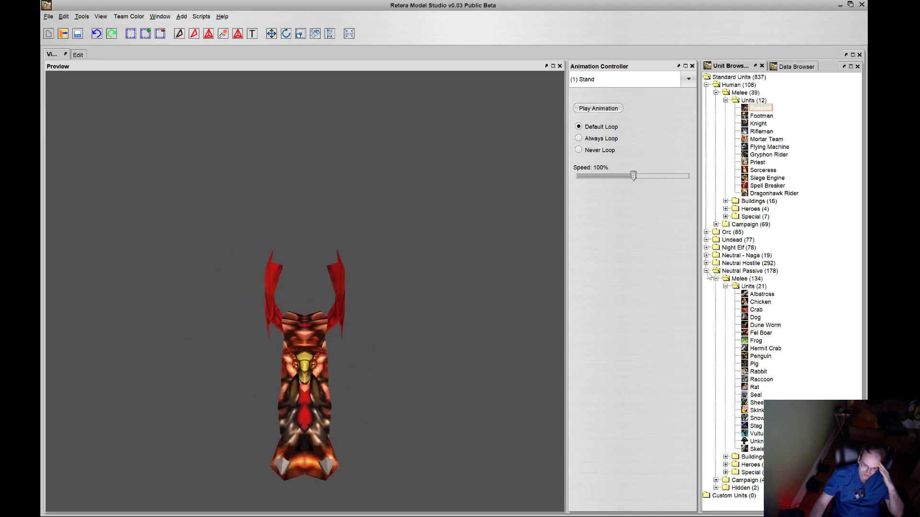
left_click(725, 286)
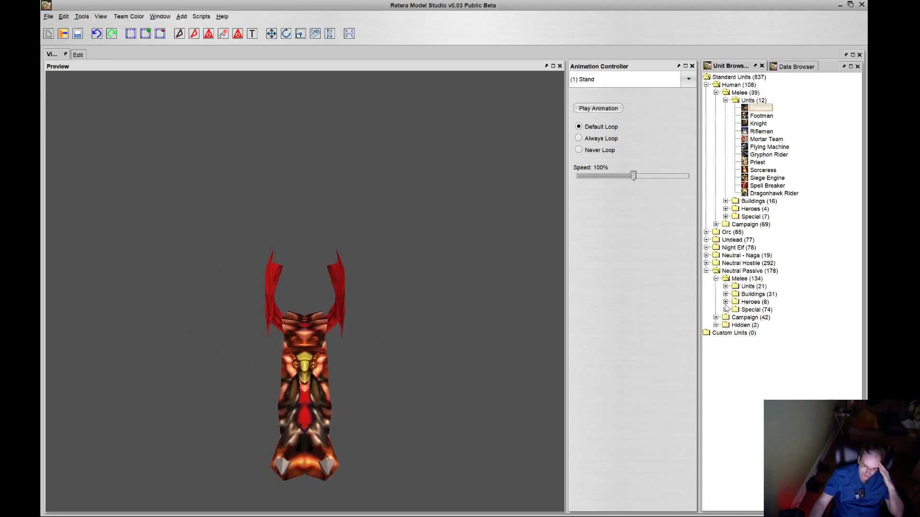
left_click(725, 302)
left_click(748, 349)
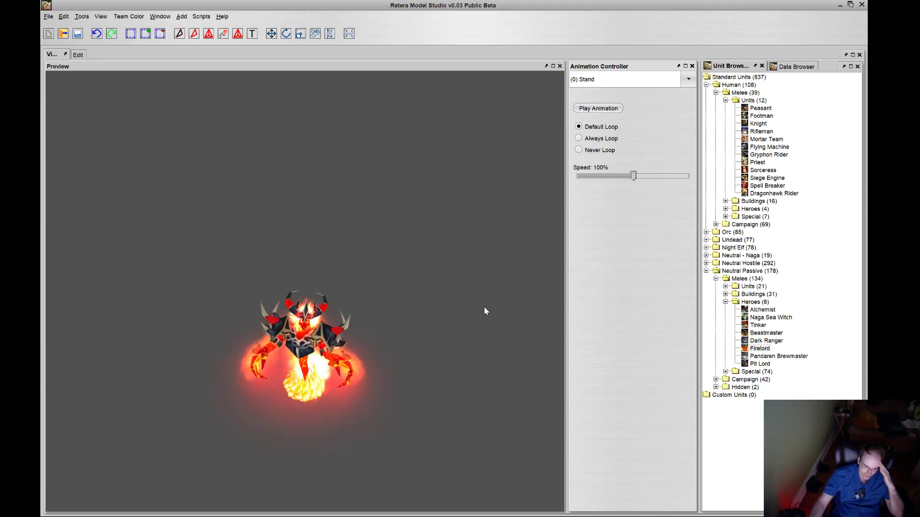
left_click(160, 17)
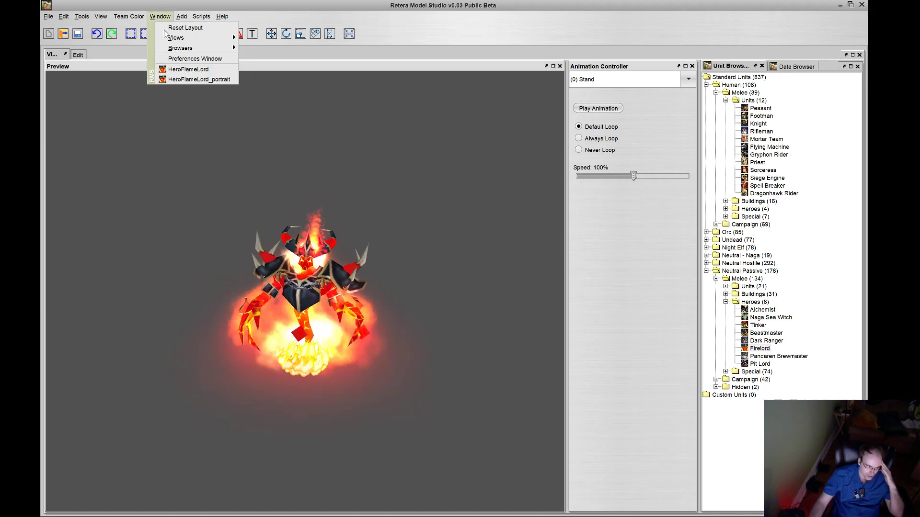
Step: Clear all existing data sources on the Warcraft Data preferences tab
left_click(195, 59)
left_click(382, 161)
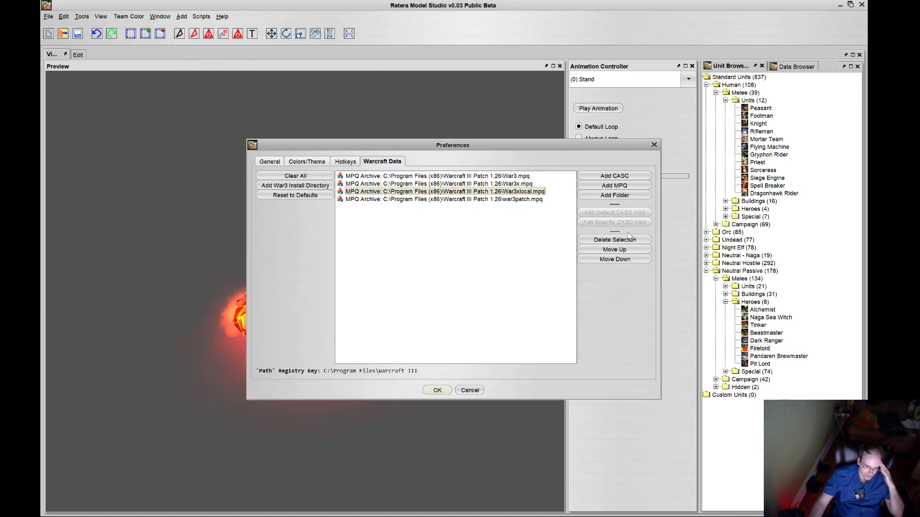
left_click(309, 176)
Step: Add C:\Program Files (x86)\Warcraft III Patch 1.14 as the install directory and apply
left_click(307, 185)
left_click(445, 210)
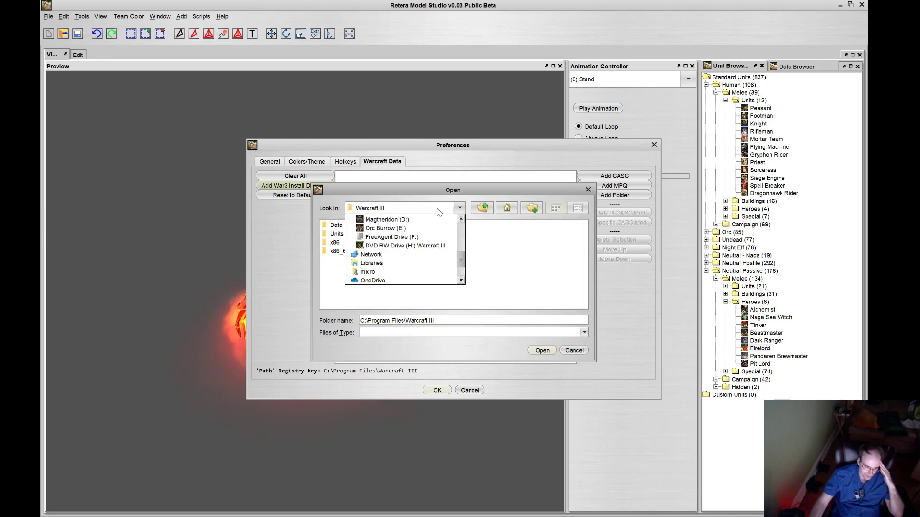
left_click(445, 210)
left_click(445, 211)
scroll(421, 249, "up", 3)
left_click(421, 254)
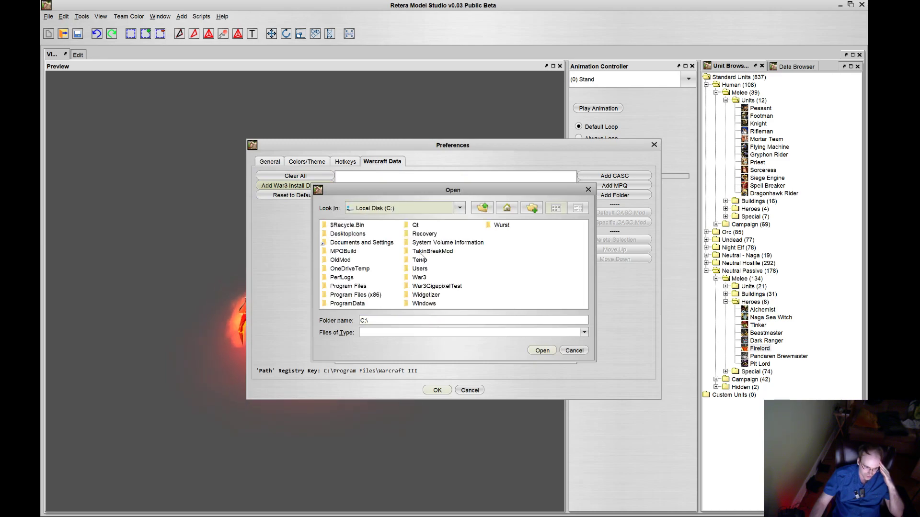
double_click(378, 295)
scroll(422, 278, "down", 5)
double_click(360, 225)
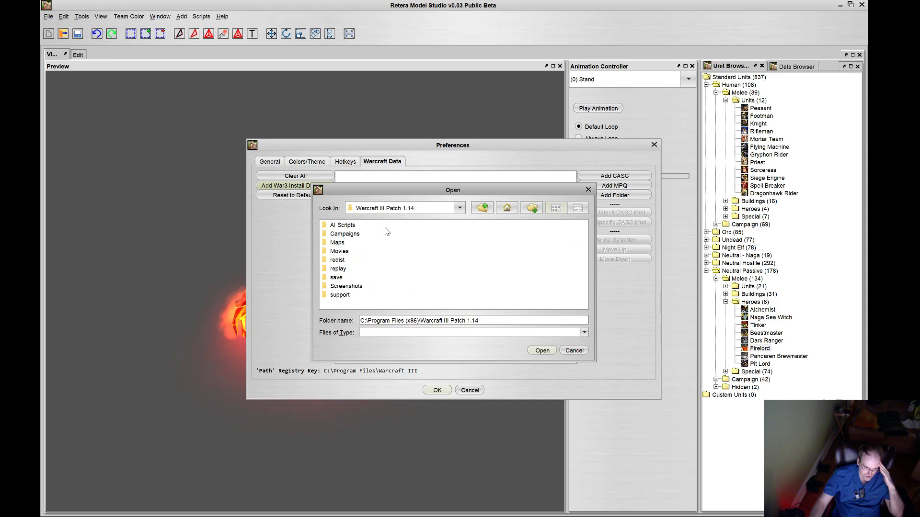
left_click(542, 351)
left_click(437, 390)
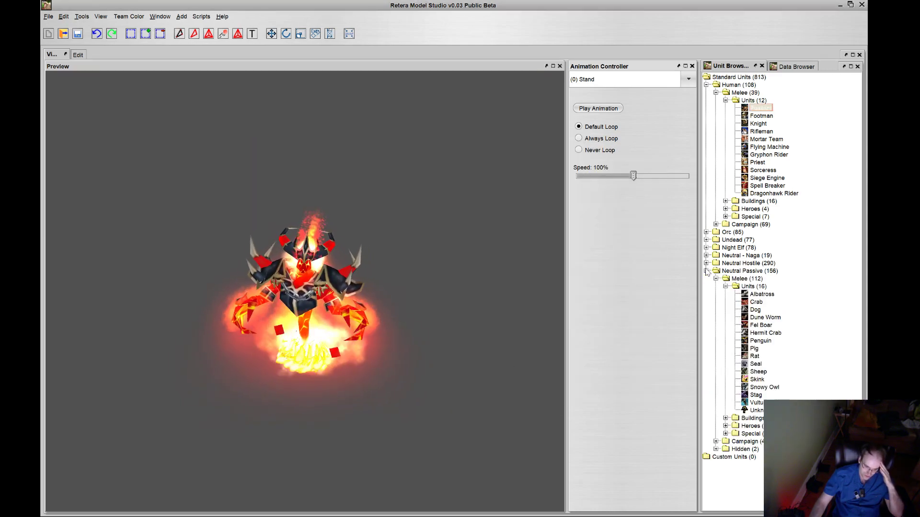
Step: Clear all current archives from the Warcraft Data preferences
left_click(725, 425)
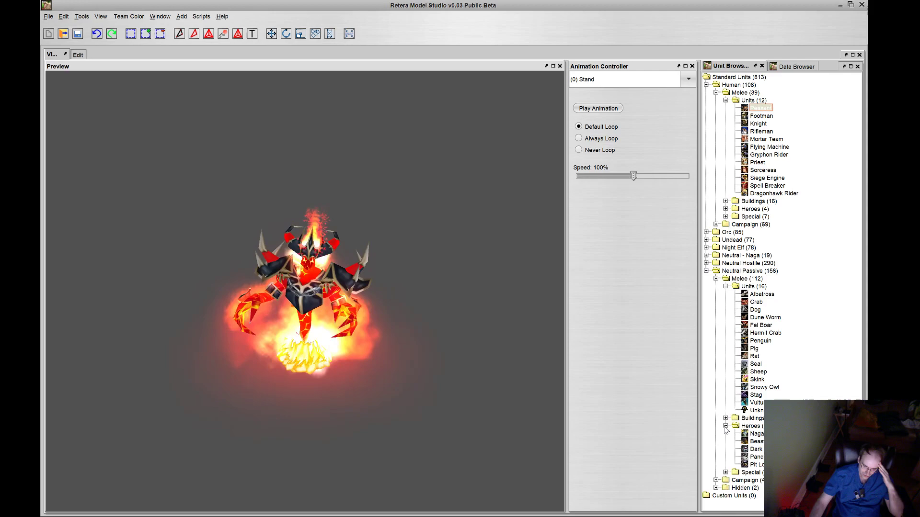
left_click(181, 16)
left_click(187, 57)
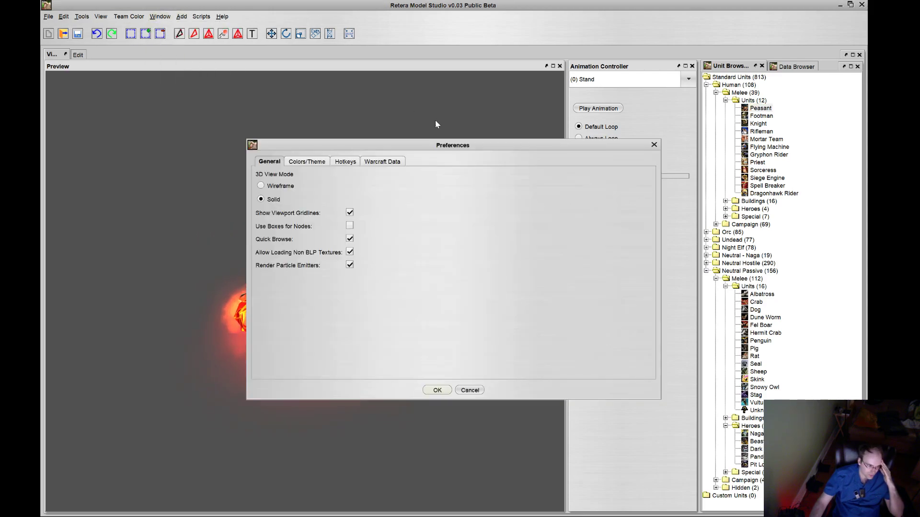
left_click(382, 161)
left_click(324, 177)
Step: Add the Warcraft III Reign of Chaos folder as the install directory and apply
left_click(324, 186)
left_click(434, 208)
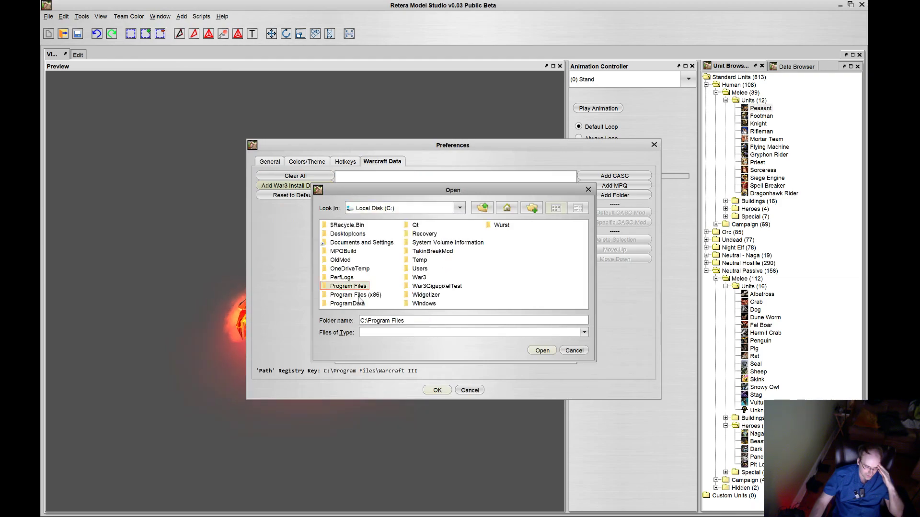
double_click(360, 295)
scroll(444, 277, "down", 8)
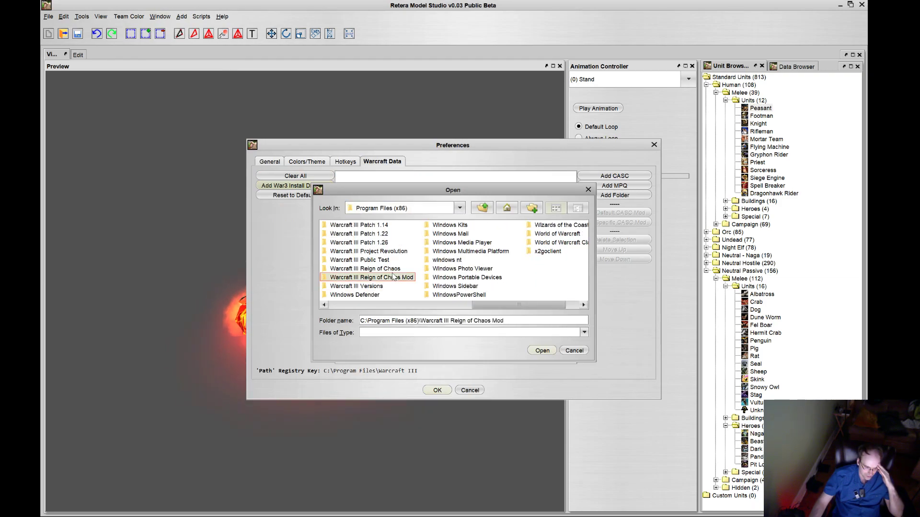
double_click(390, 270)
left_click(543, 351)
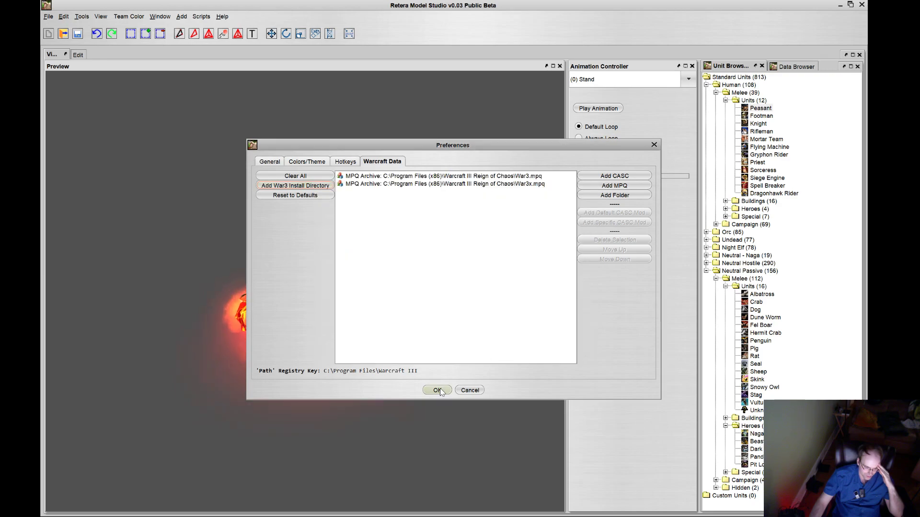
left_click(436, 390)
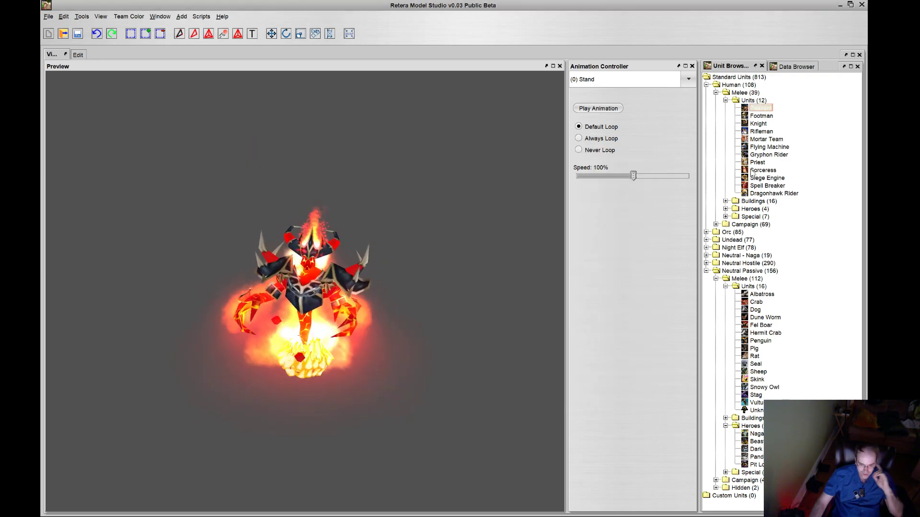
Step: Close Retera Model Studio and relaunch the ReteraStudio configuration from Eclipse
left_click(840, 6)
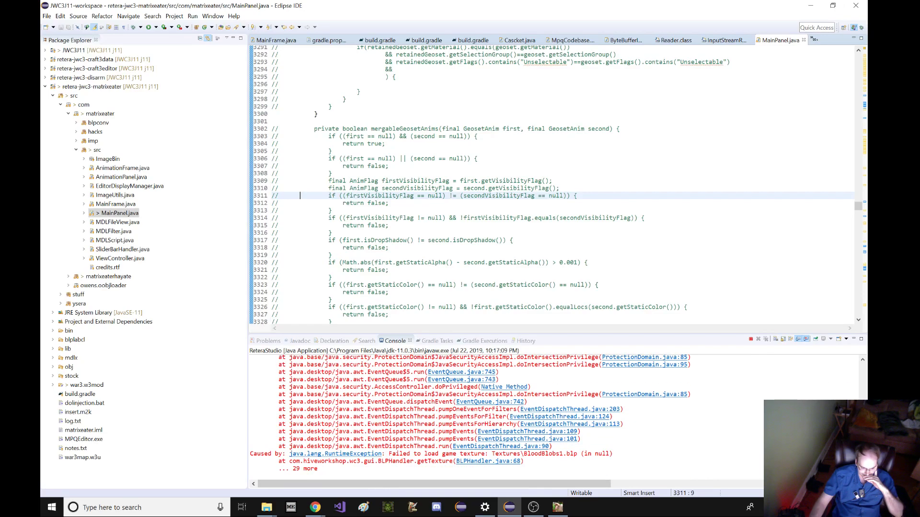
left_click(555, 506)
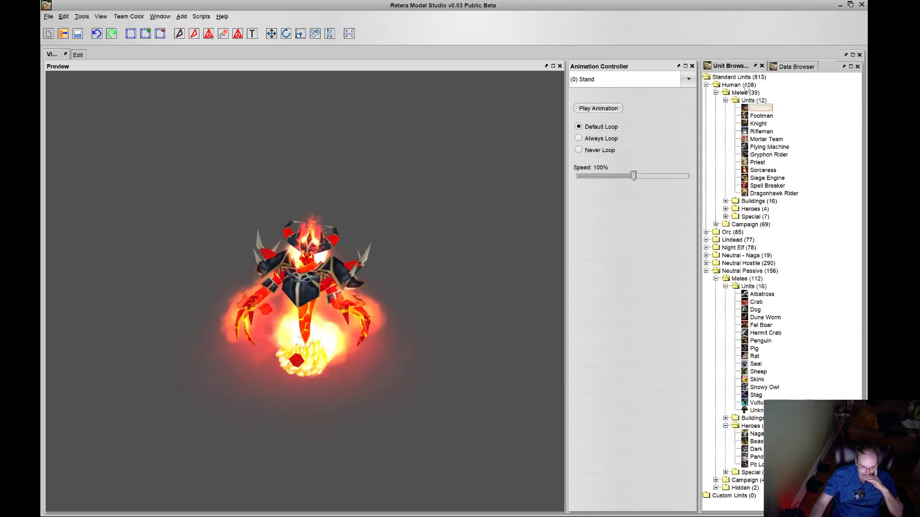
left_click(729, 66)
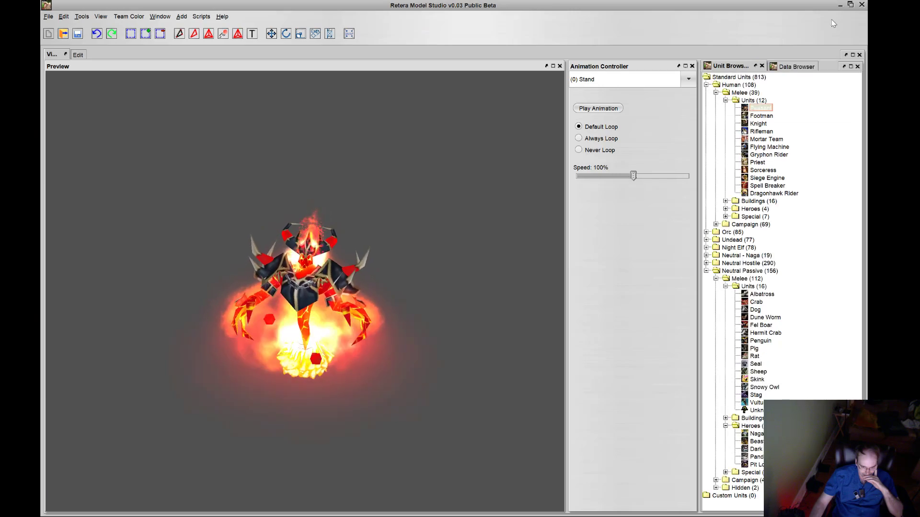
left_click(861, 5)
left_click(156, 28)
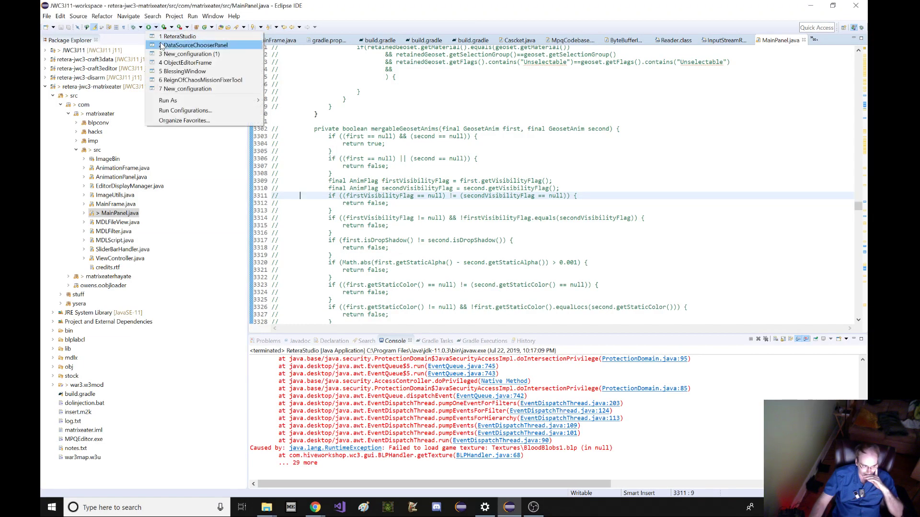
left_click(173, 36)
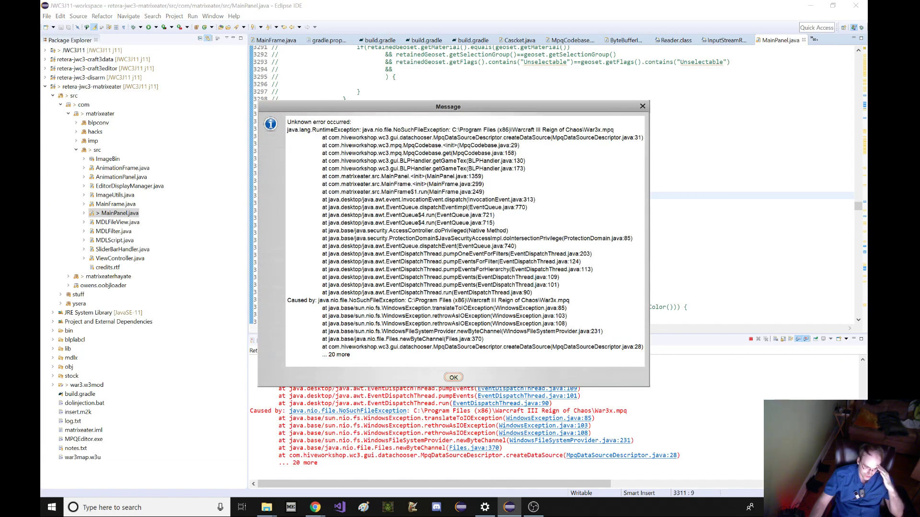
Step: Dismiss the missing War3x.mpq error, delete War3x.mpq in Setup, and confirm with War3.mpq only
left_click(453, 378)
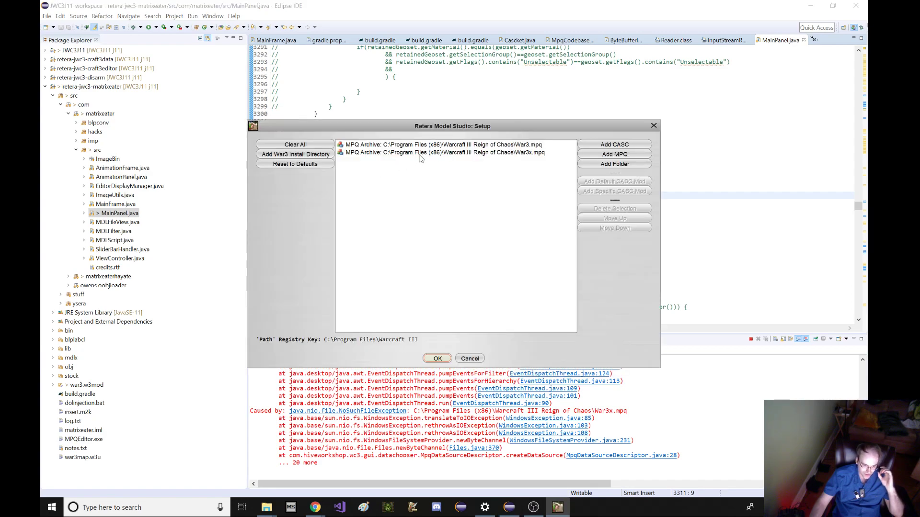
left_click(421, 153)
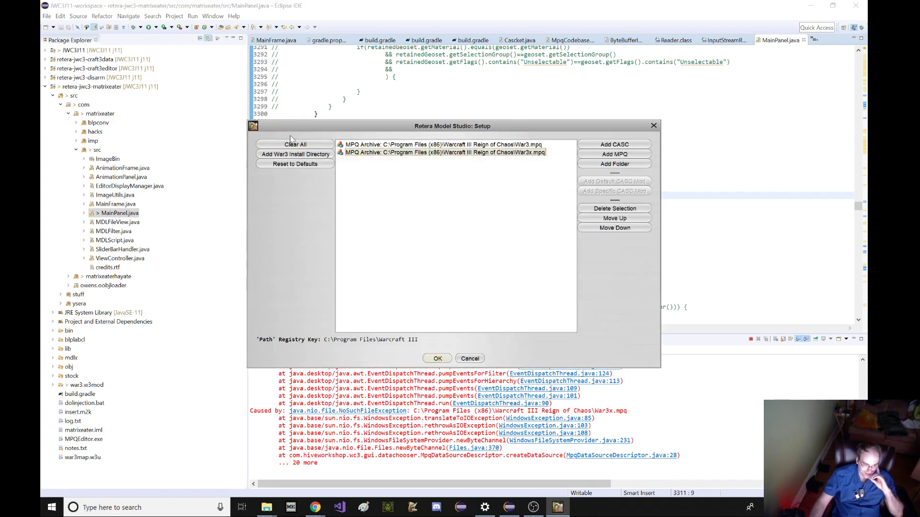
left_click(637, 210)
left_click(435, 361)
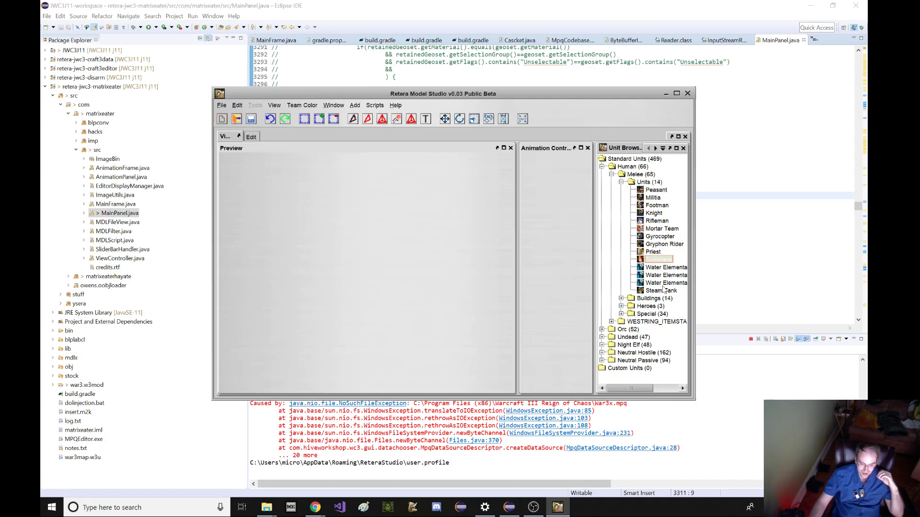
Step: Enlarge the window and browse the Human buildings, special units and heroes groups
left_click(620, 298)
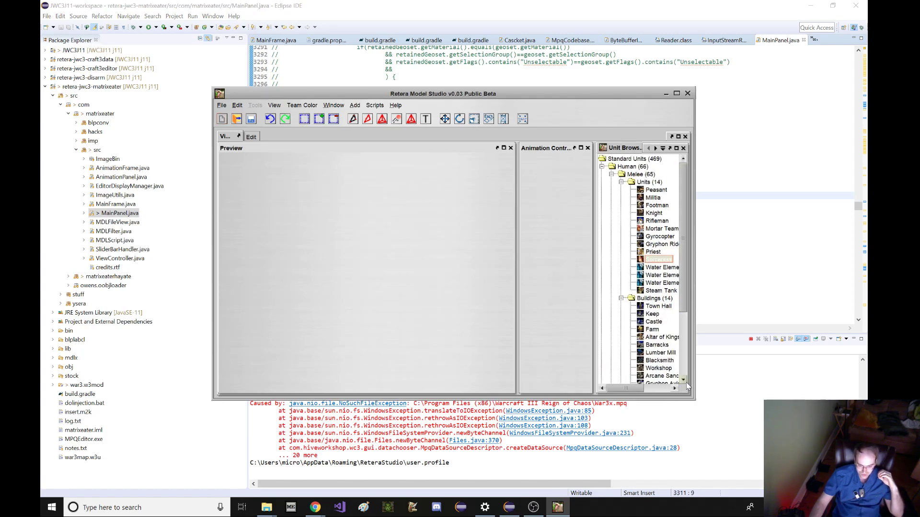
left_click_drag(693, 398, 752, 463)
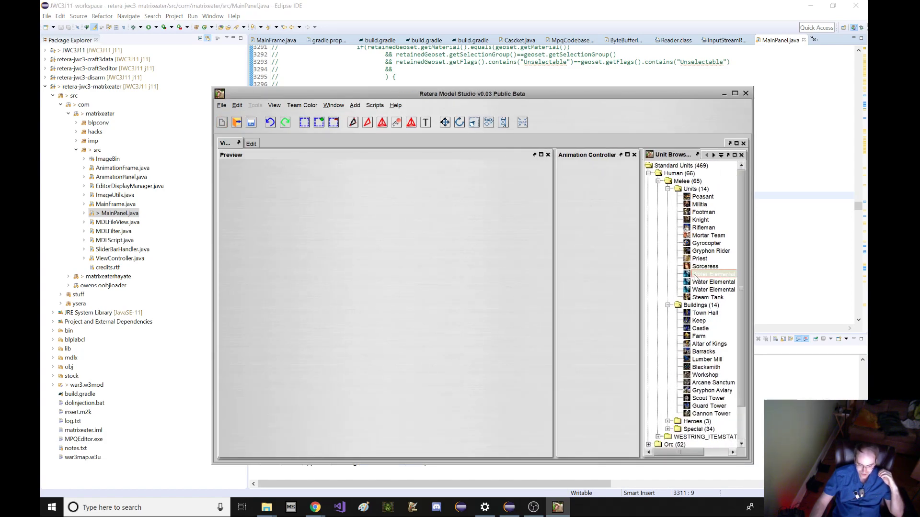
left_click(668, 429)
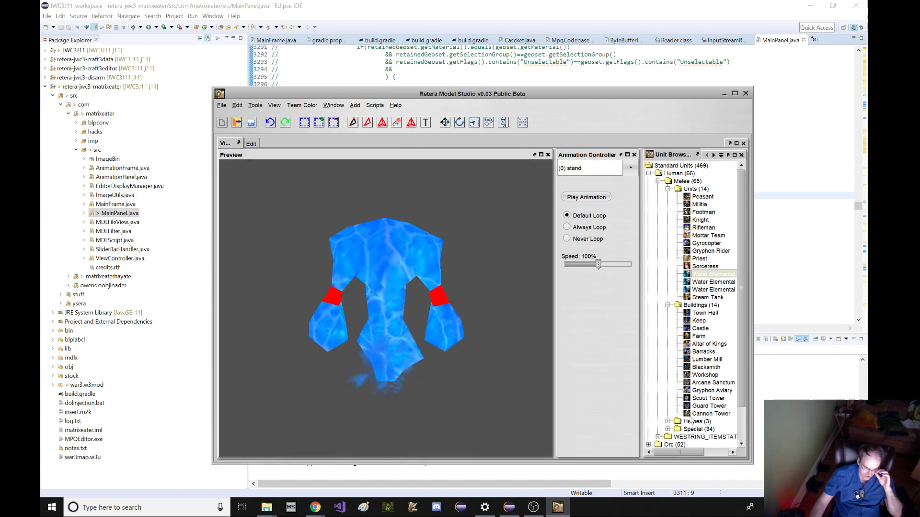
scroll(671, 283, "down", 8)
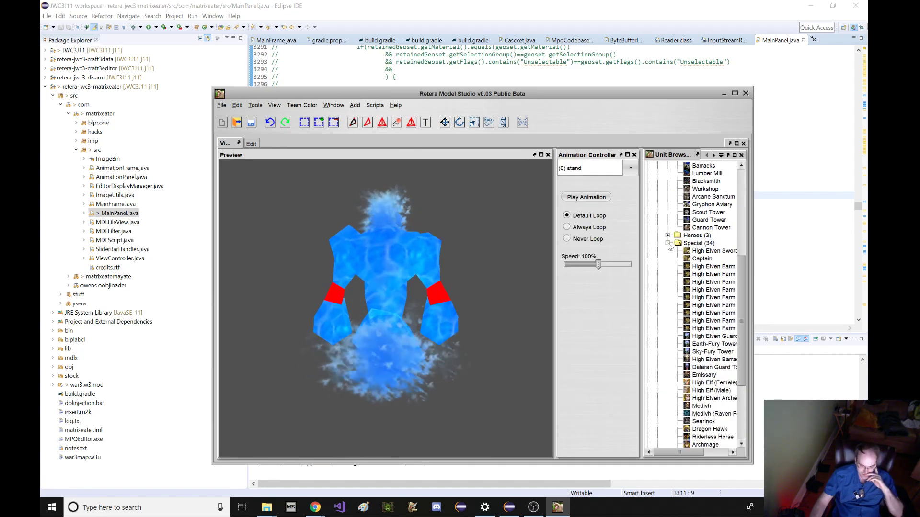
scroll(671, 283, "up", 8)
left_click(667, 430)
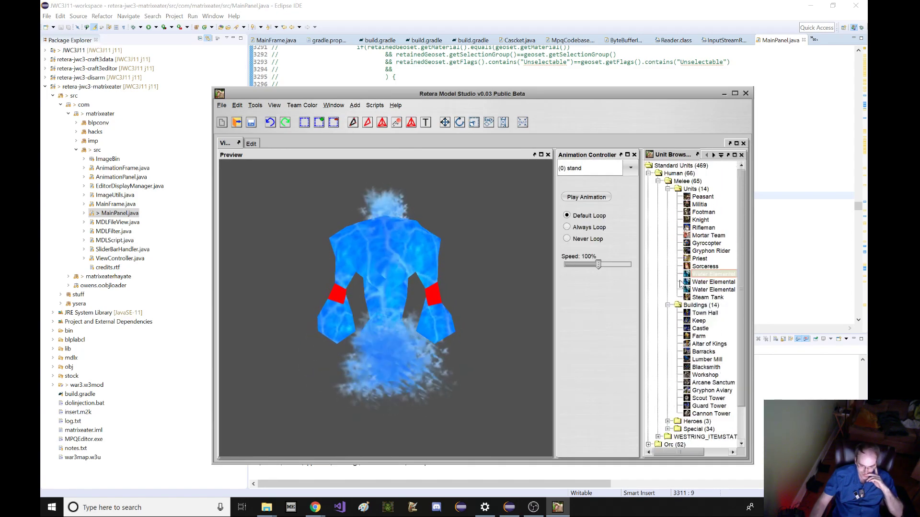
left_click(667, 422)
scroll(656, 419, "down", 3)
Step: Expand Night Elf units and preview the Ancient of War, keeping the Stand-2 animation
left_click(648, 422)
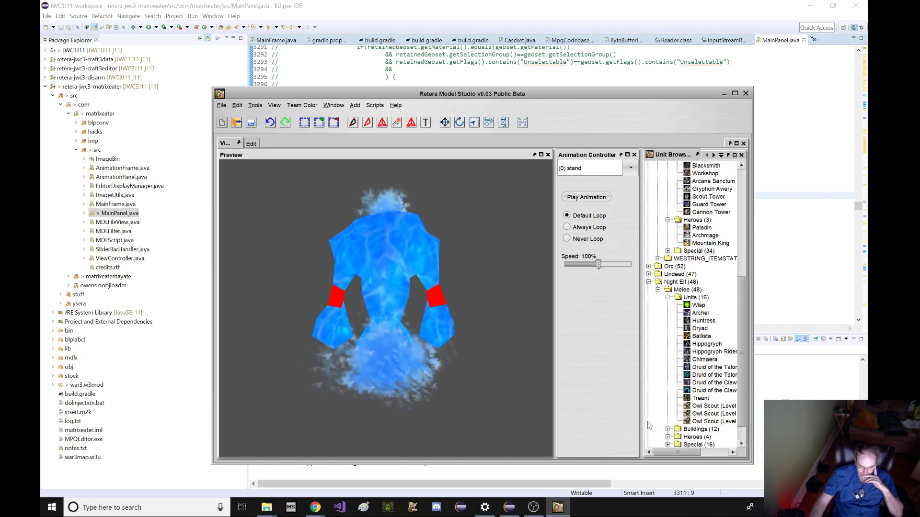
scroll(666, 415, "down", 4)
scroll(676, 412, "down", 6)
scroll(679, 411, "down", 2)
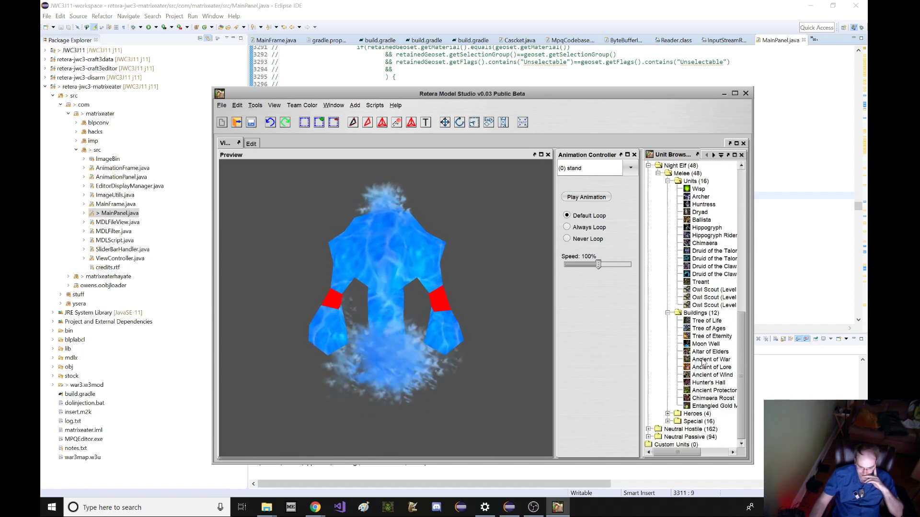
left_click(710, 359)
left_click(570, 170)
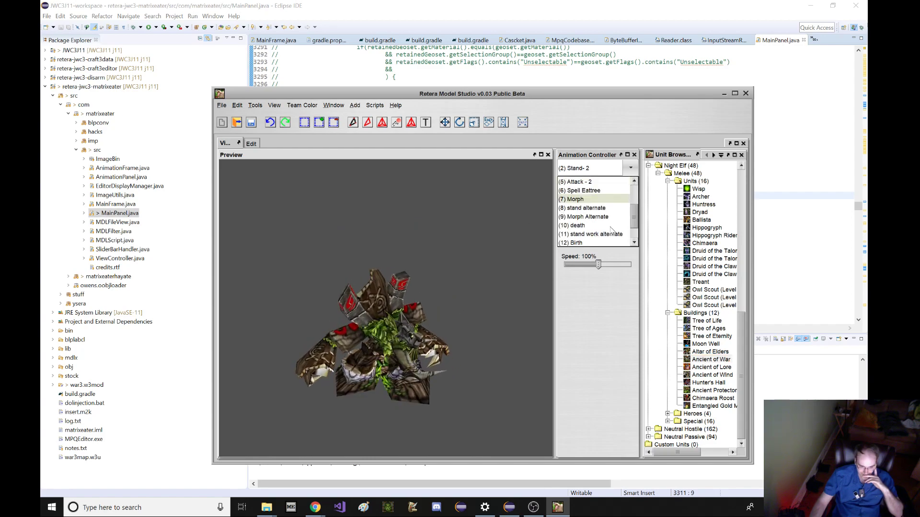
scroll(594, 225, "down", 3)
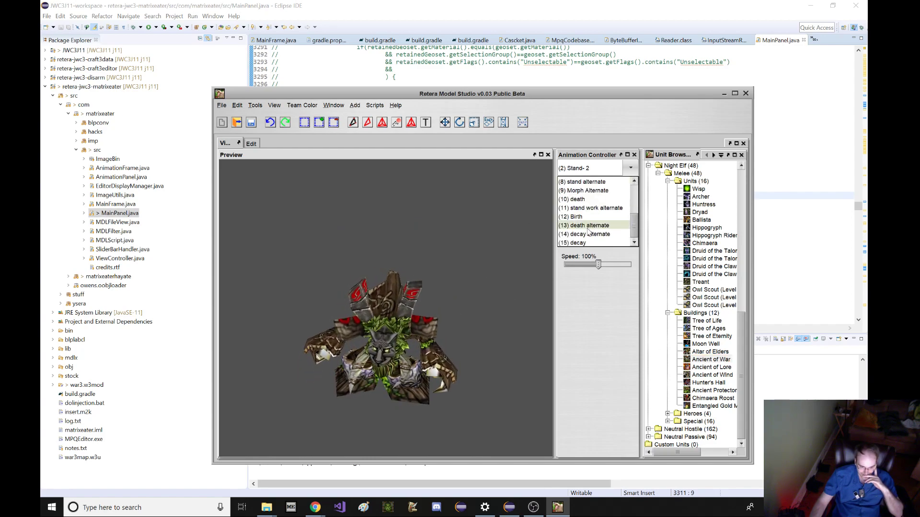
scroll(594, 225, "up", 3)
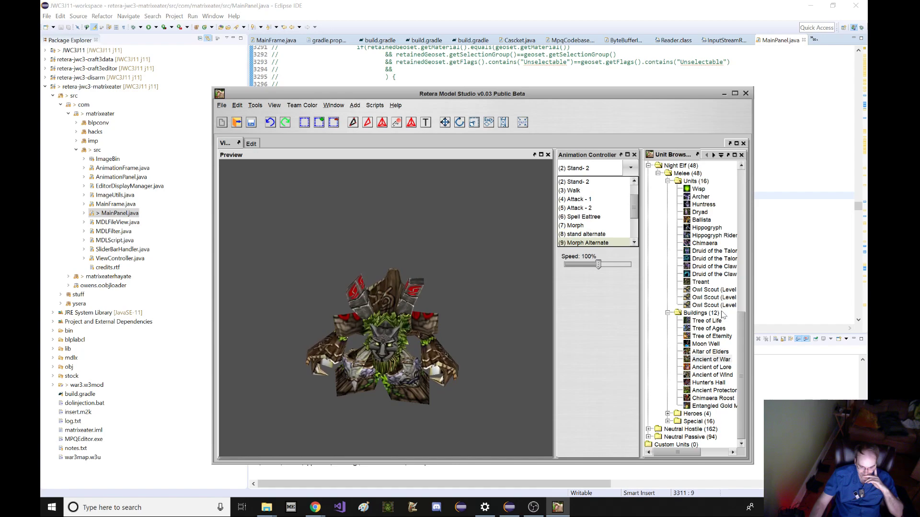
left_click(695, 312)
Step: Preview the Owl Scout, then expand Undead and load the Crypt Fiend model
double_click(696, 291)
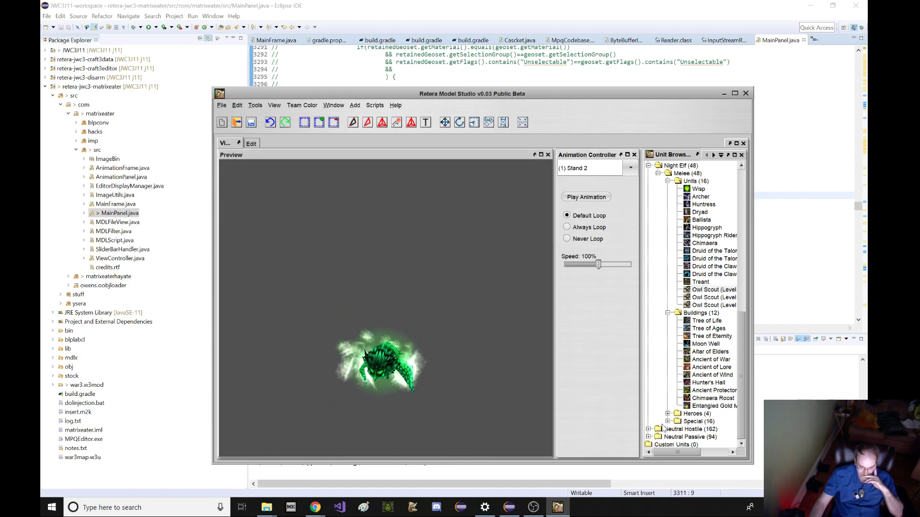
scroll(666, 335, "up", 6)
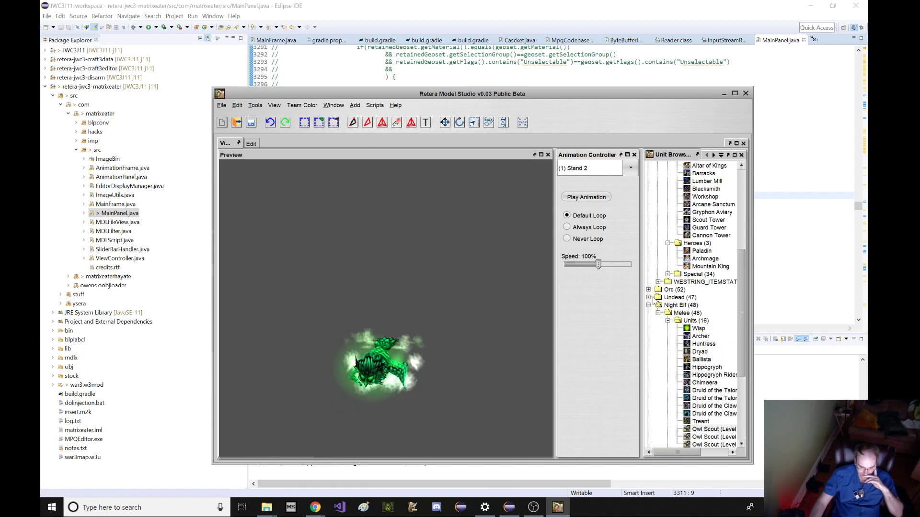
left_click(648, 297)
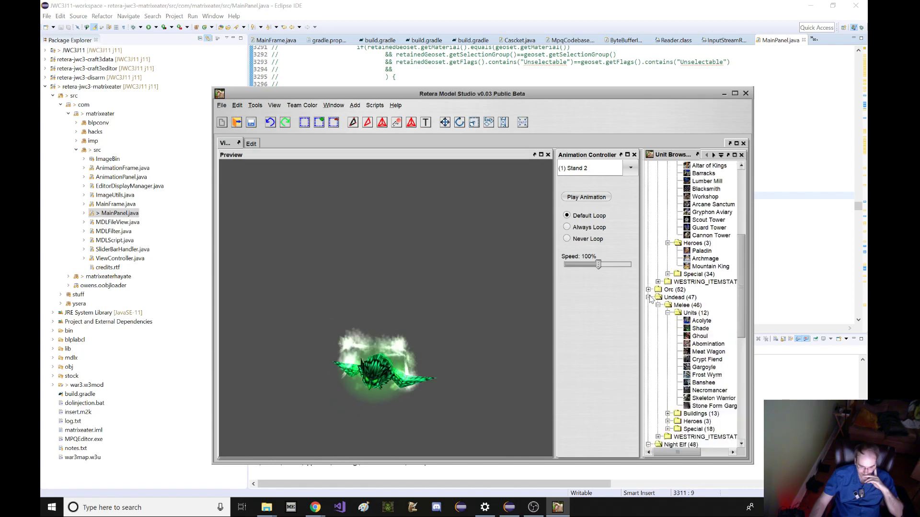
double_click(704, 360)
left_click(577, 168)
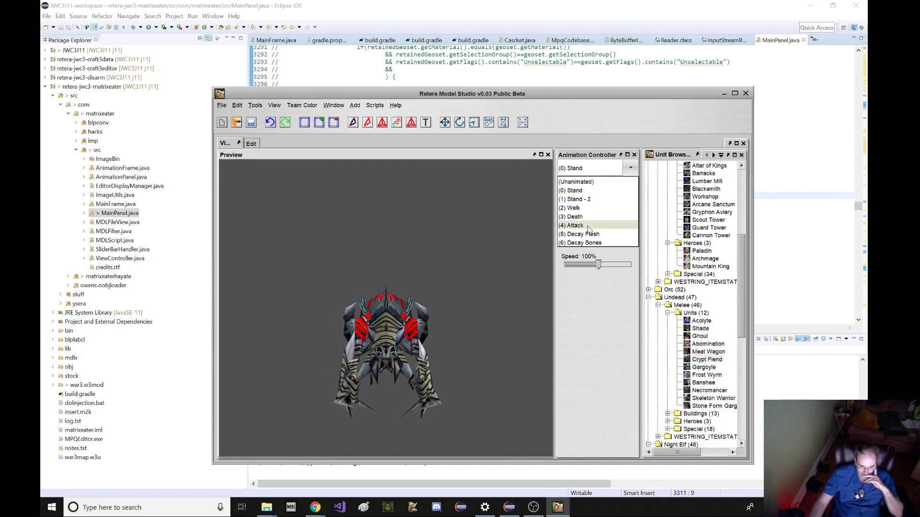
Step: Remove the Reign of Chaos MPQ archive from the Warcraft data sources
left_click(333, 105)
left_click(347, 146)
left_click(411, 178)
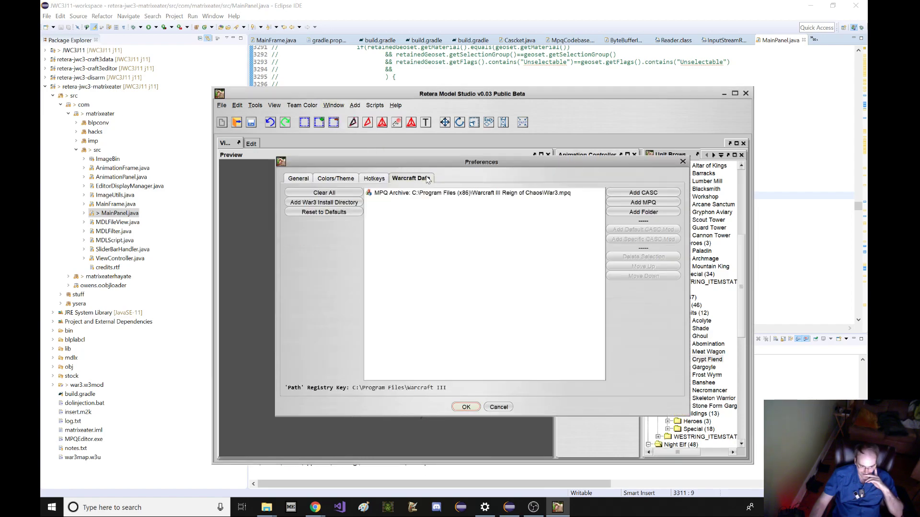
left_click(423, 193)
left_click(645, 257)
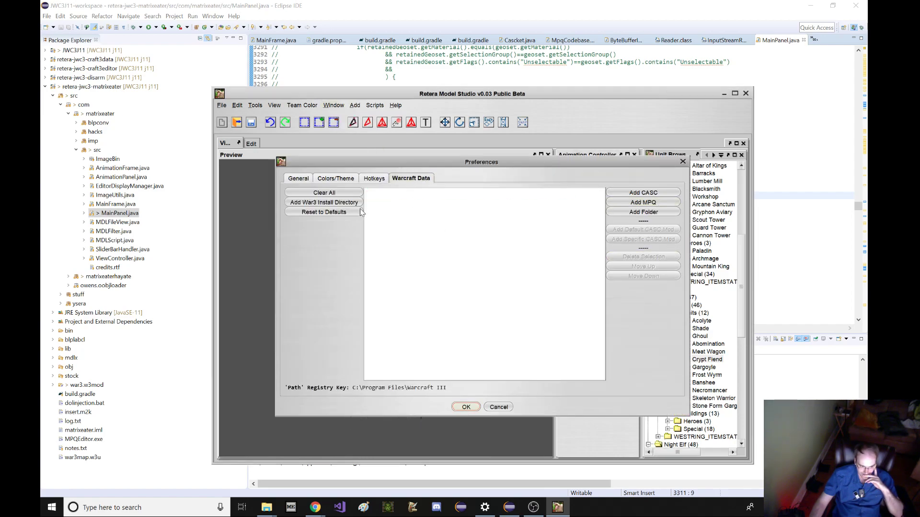
Step: Reset data sources to the default CASC install and play the Crypt Fiend's Morph animation
left_click(317, 212)
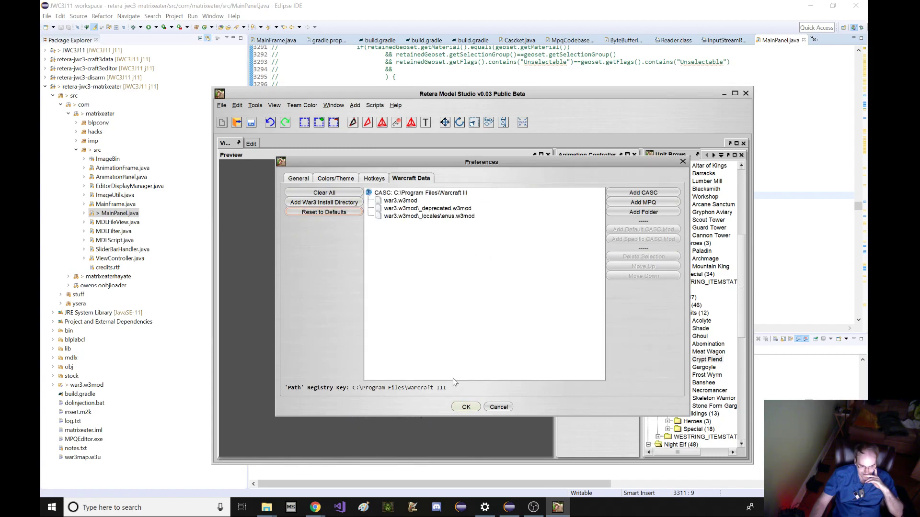
left_click(466, 406)
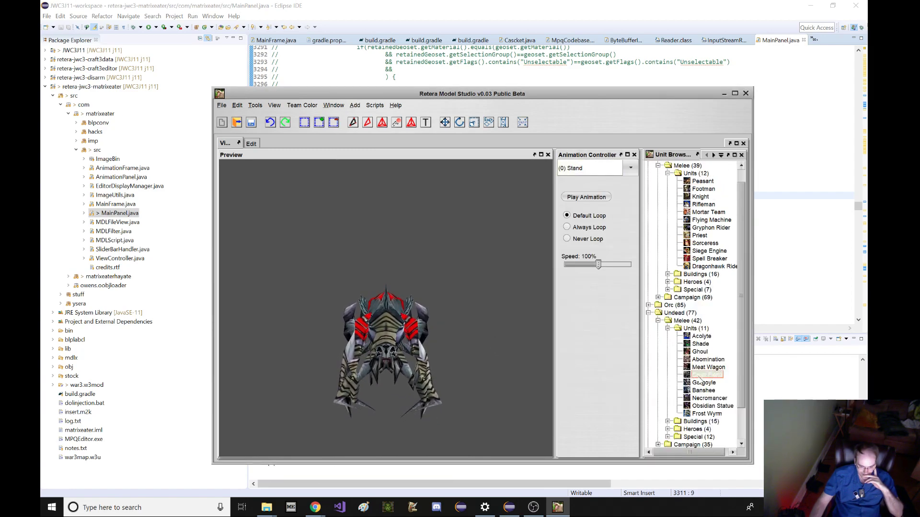
left_click(564, 171)
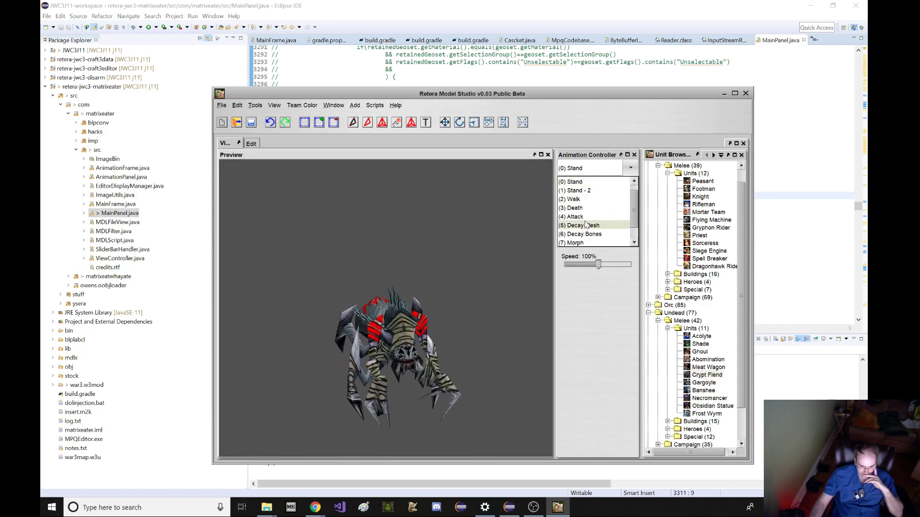
left_click(574, 243)
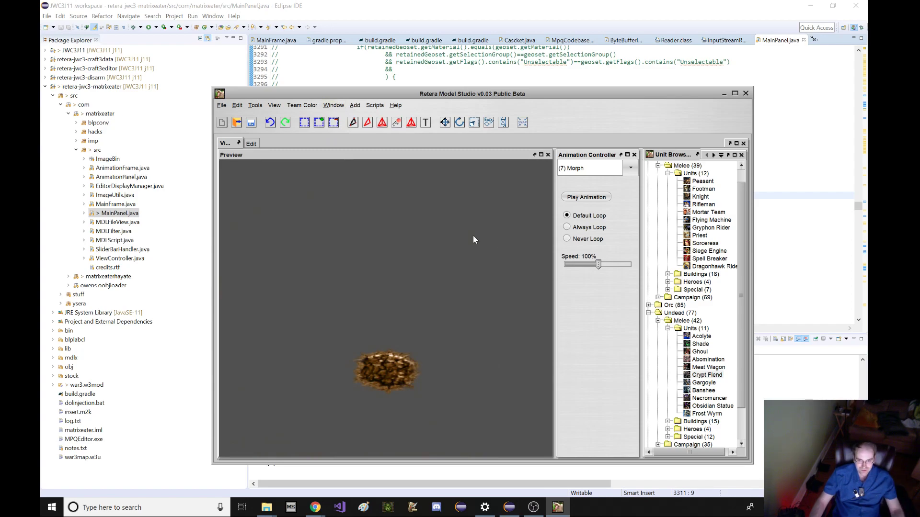
Step: Start adding a Warcraft III install directory from the C: drive in Warcraft Data preferences
left_click(335, 106)
left_click(355, 148)
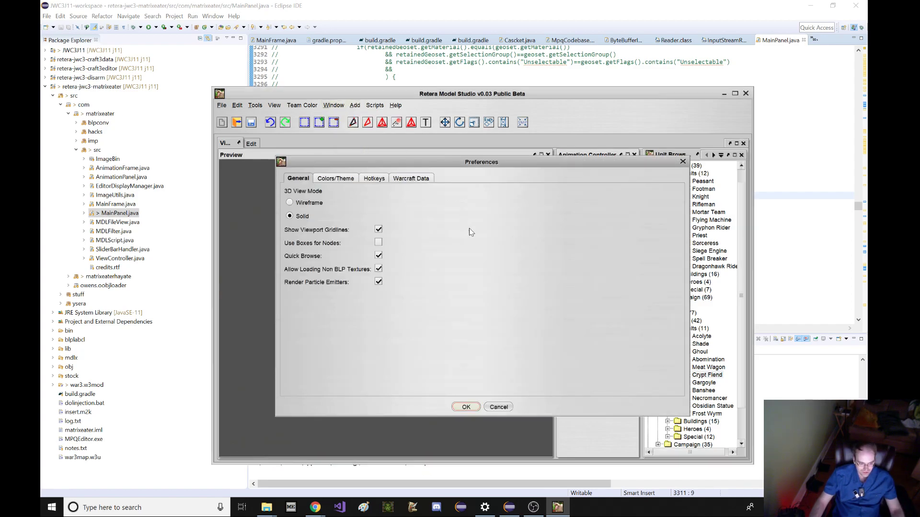
left_click(417, 178)
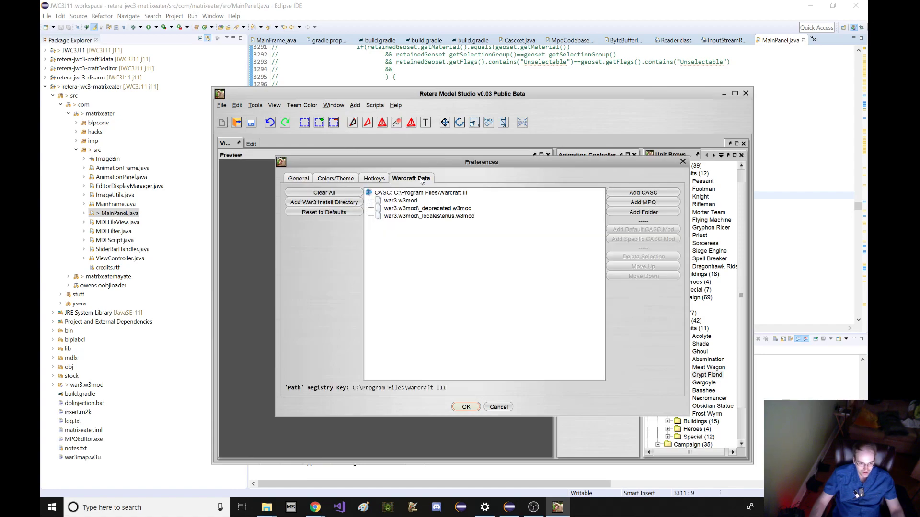
left_click(329, 205)
left_click(436, 228)
left_click(441, 267)
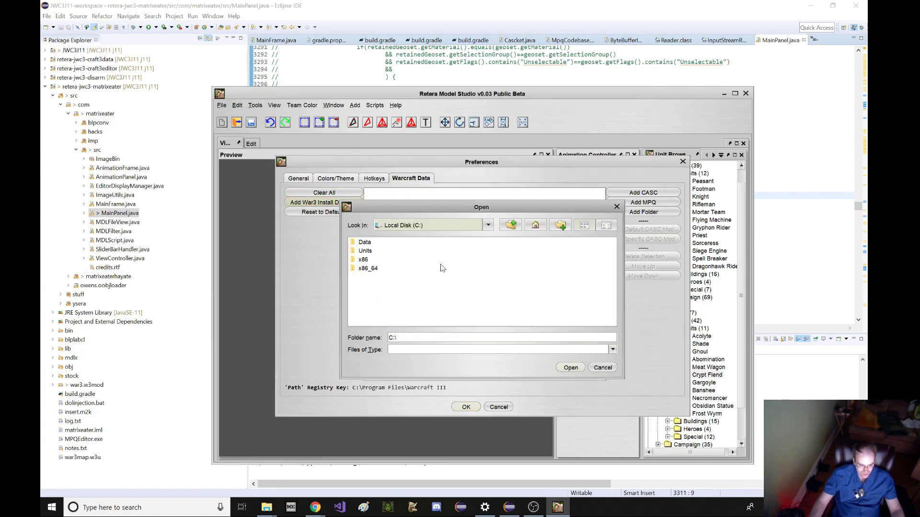
Step: Choose C:\Program Files\Warcraft III with the esES locale and apply the settings
double_click(394, 306)
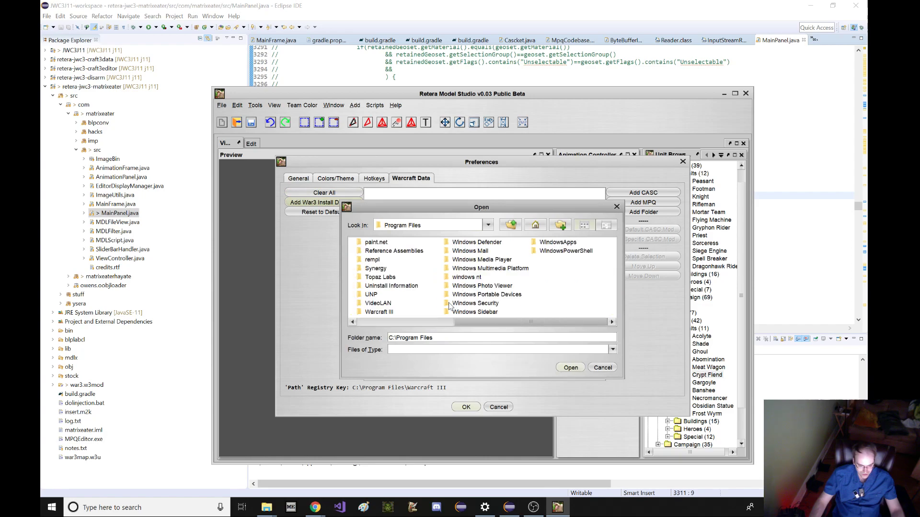
double_click(391, 307)
left_click(511, 226)
double_click(386, 313)
left_click(570, 366)
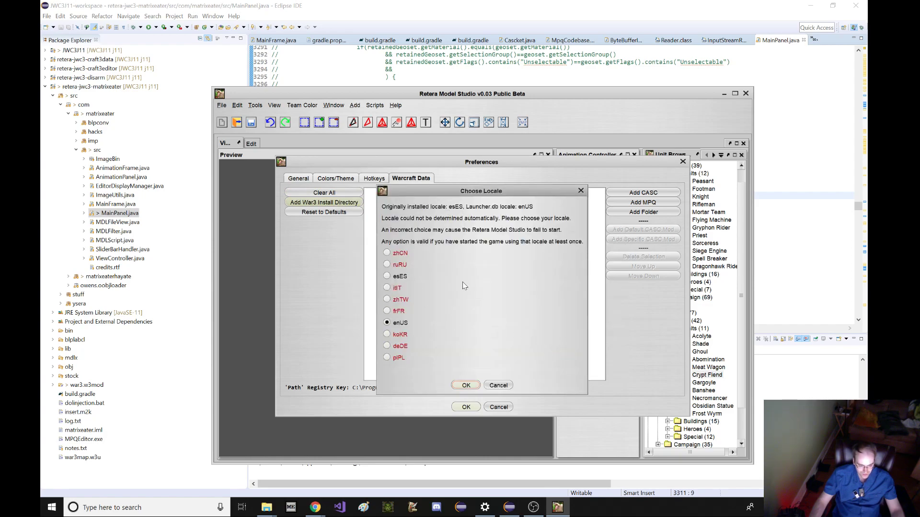
left_click(465, 385)
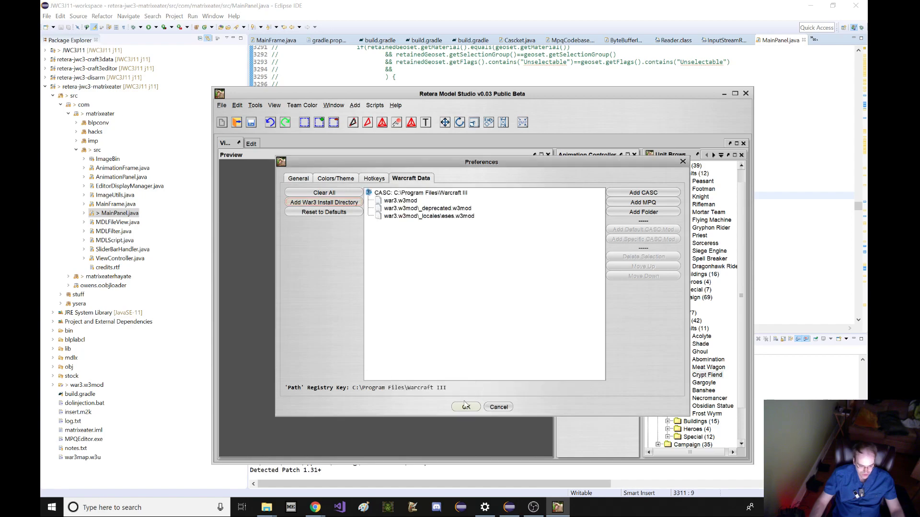
left_click(467, 407)
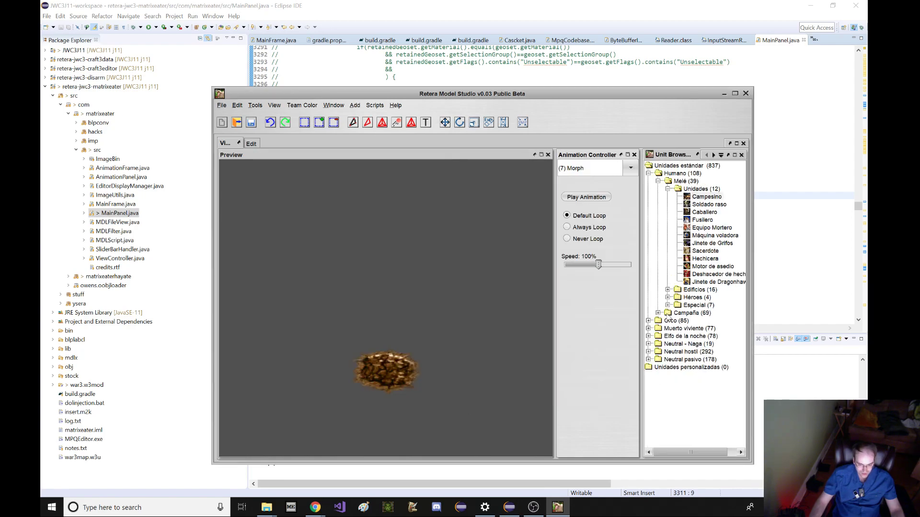
Step: Preview the Hechicera model from the Spanish Human unit list, then dismiss Fusilero's context menu
left_click(702, 251)
left_click(705, 258)
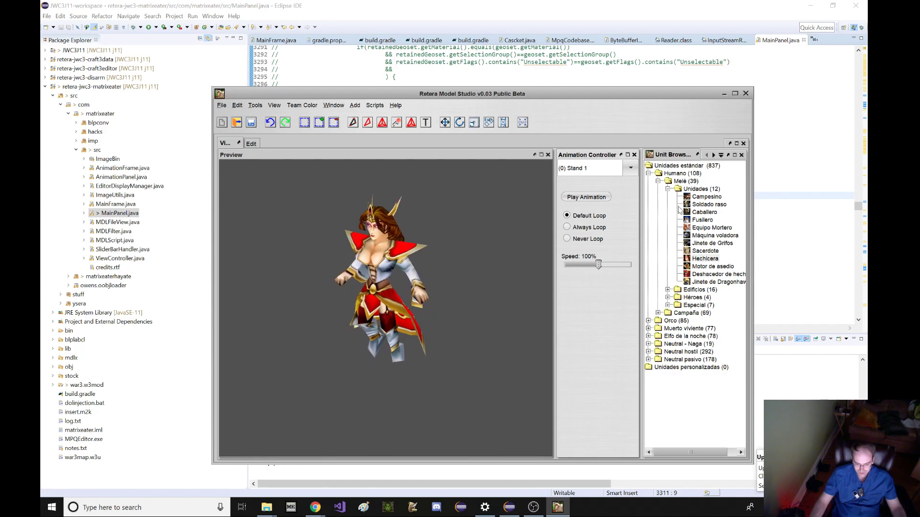
right_click(693, 215)
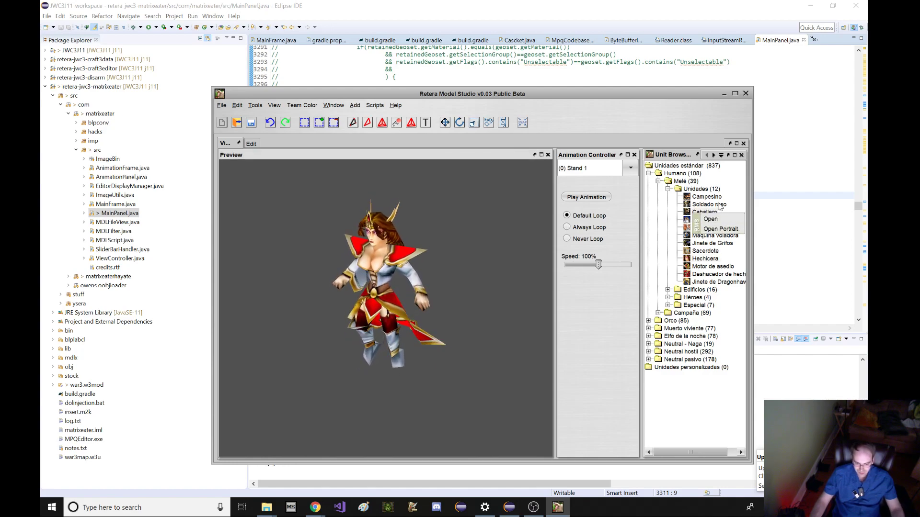
left_click(695, 220)
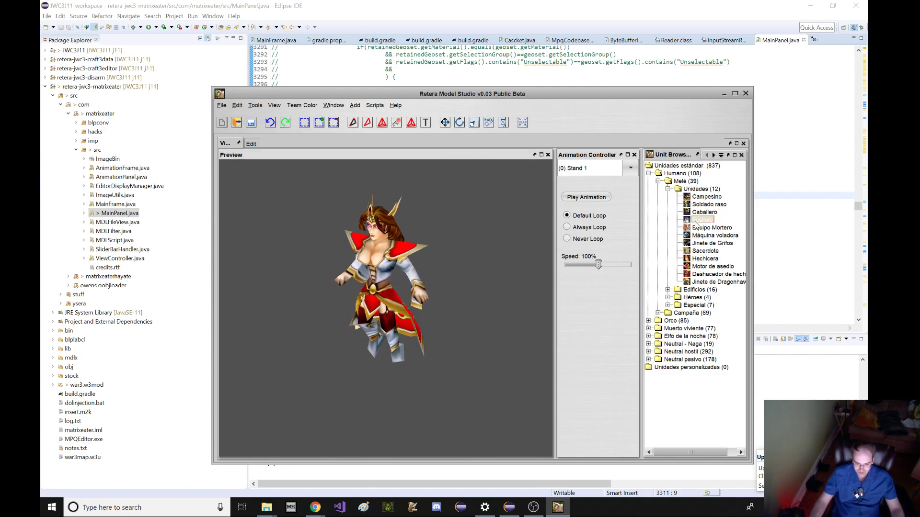
left_click(651, 187)
left_click(379, 181)
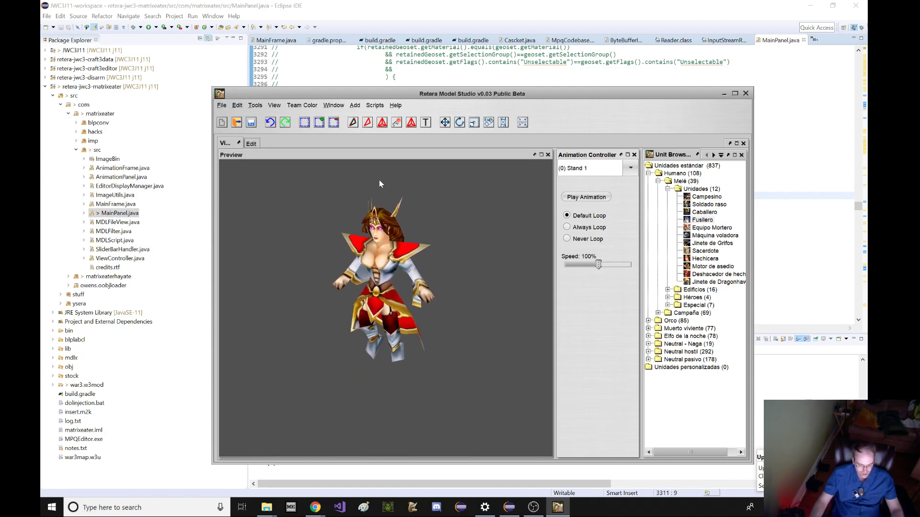